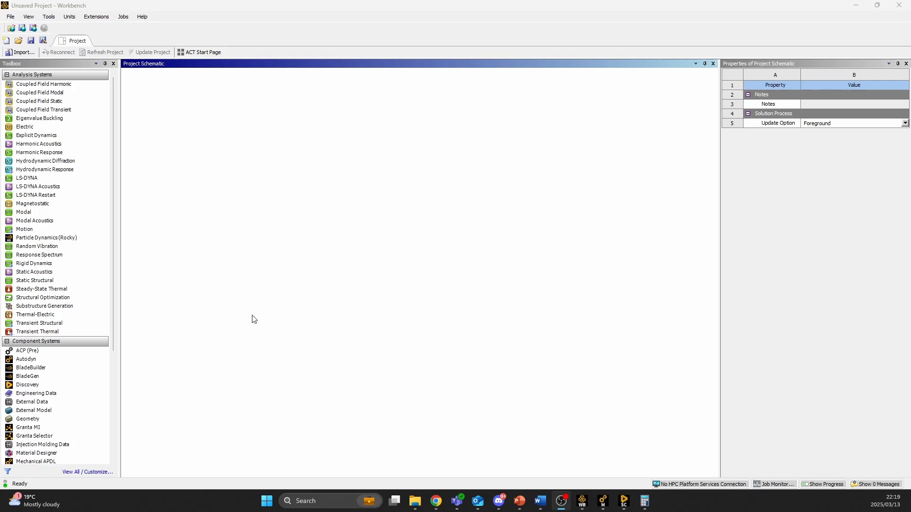
# Save the new project under the name Substructure Generation.
pyautogui.click(16, 19)
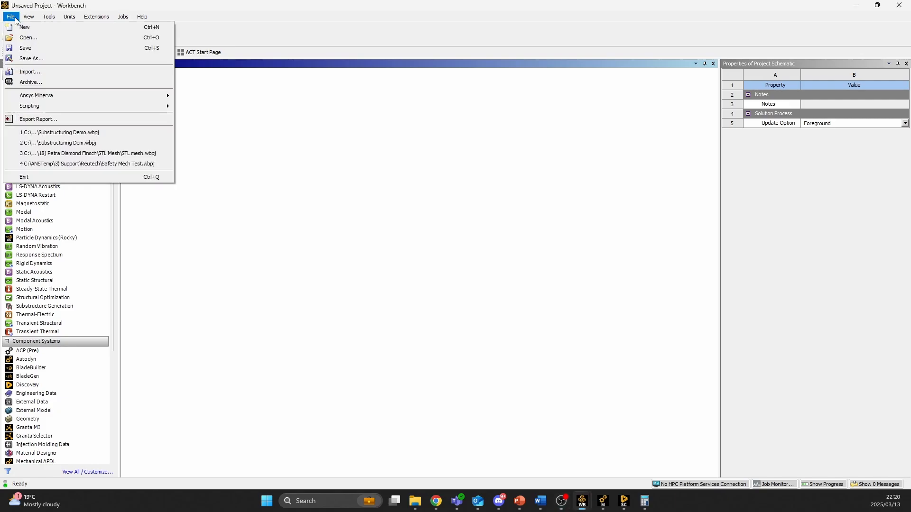
pyautogui.click(52, 59)
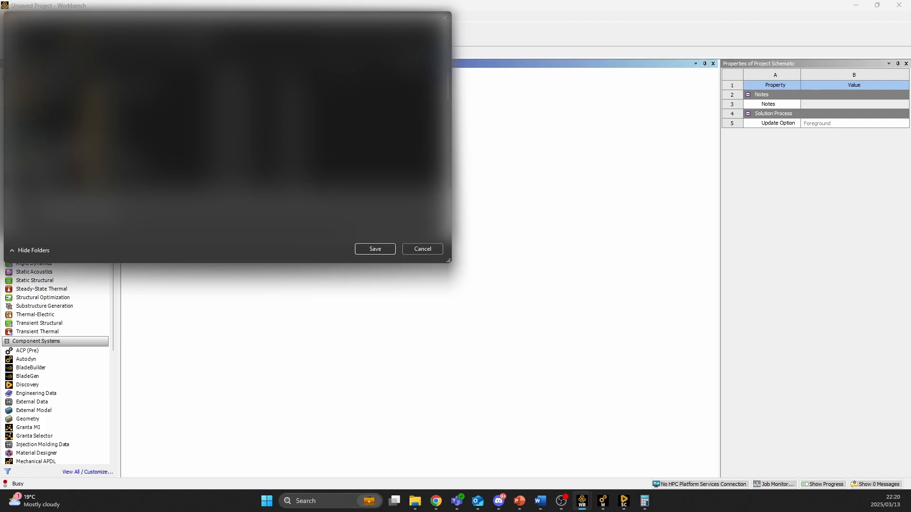
pyautogui.click(152, 114)
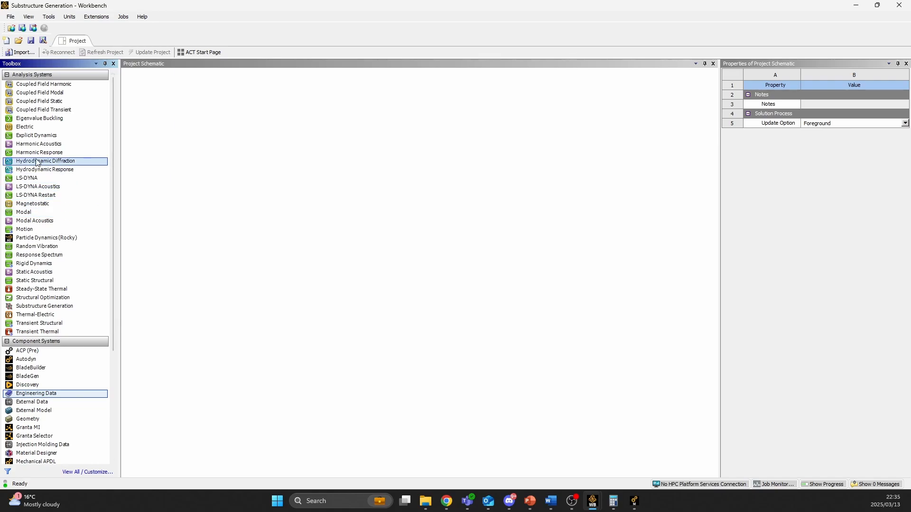
# Add a Harmonic Response system to the project schematic and import Wing section.scdocx as its geometry.
pyautogui.click(32, 155)
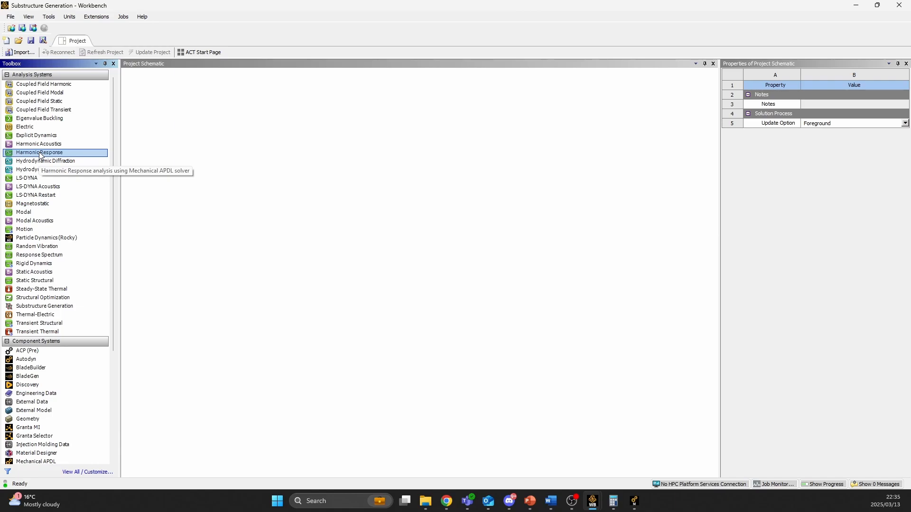
pyautogui.moveTo(32, 155); pyautogui.dragTo(179, 119)
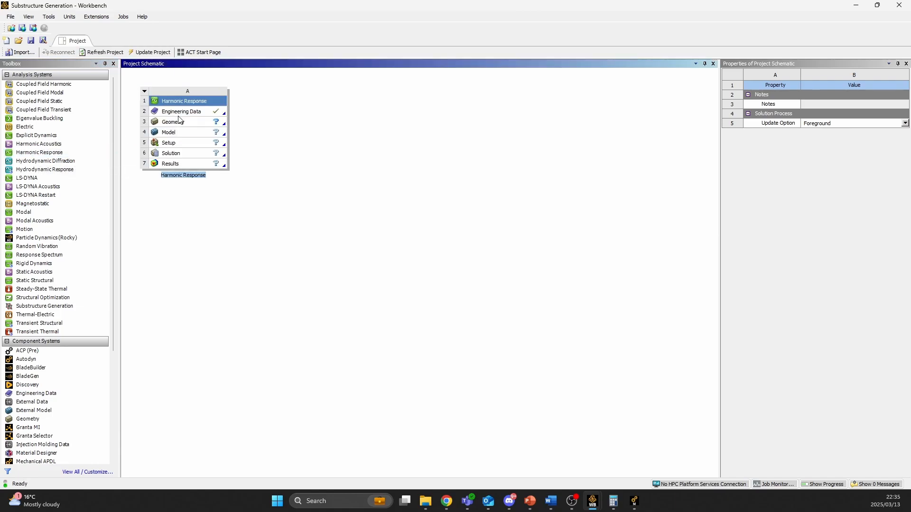
pyautogui.click(201, 127)
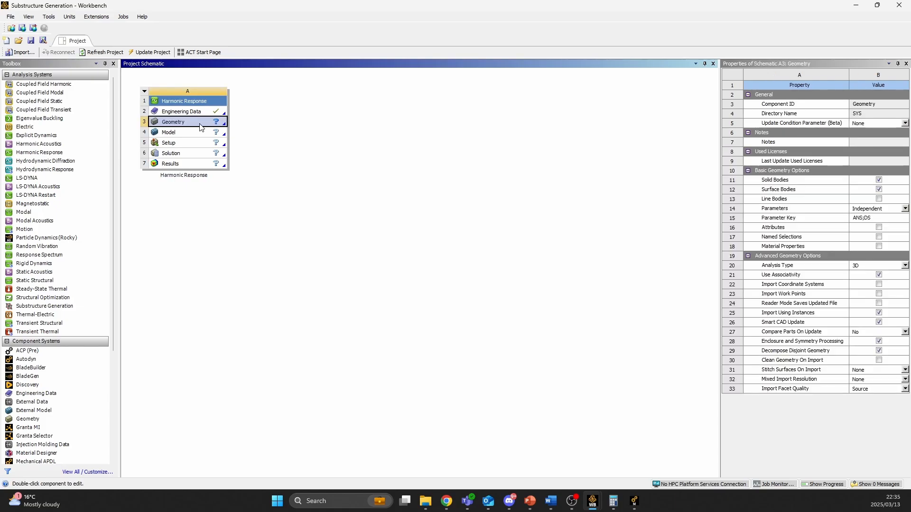
pyautogui.rightClick(201, 127)
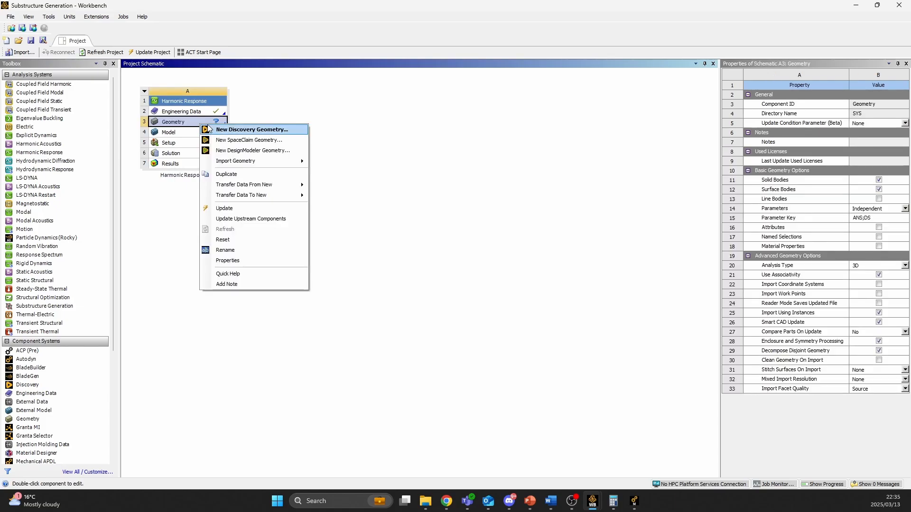
pyautogui.moveTo(268, 163)
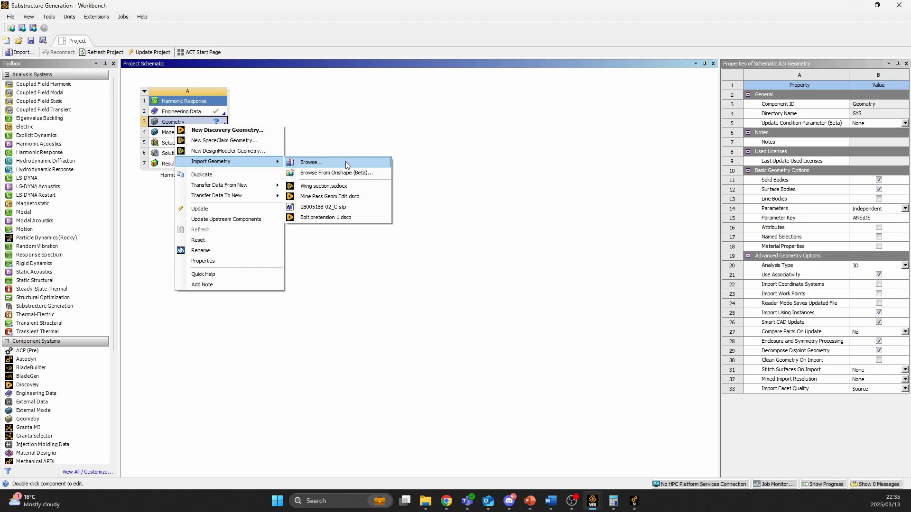
pyautogui.click(340, 189)
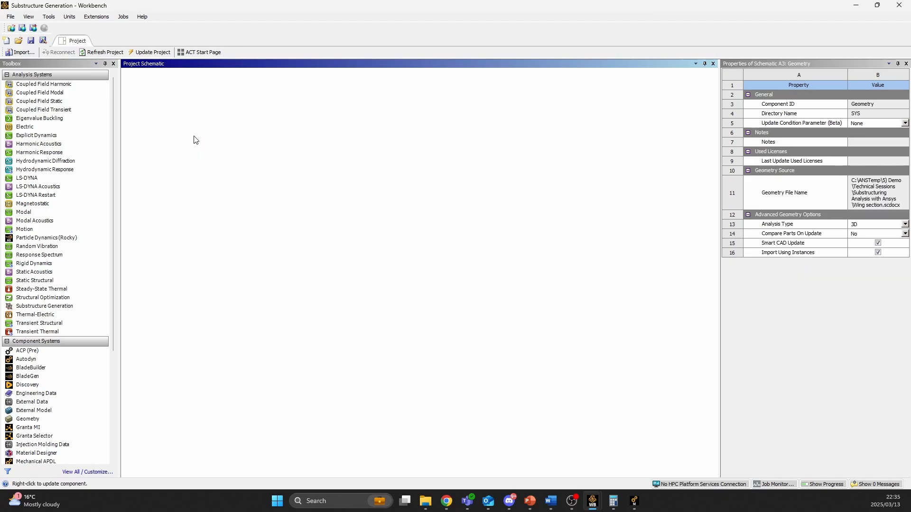
# Refresh the Model cell of the Harmonic Response system and open the model in Mechanical.
pyautogui.rightClick(195, 134)
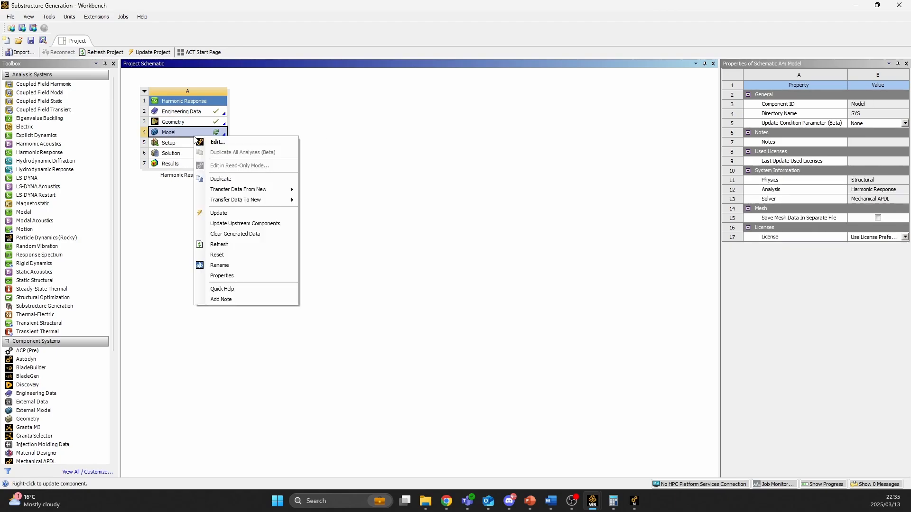
pyautogui.click(230, 244)
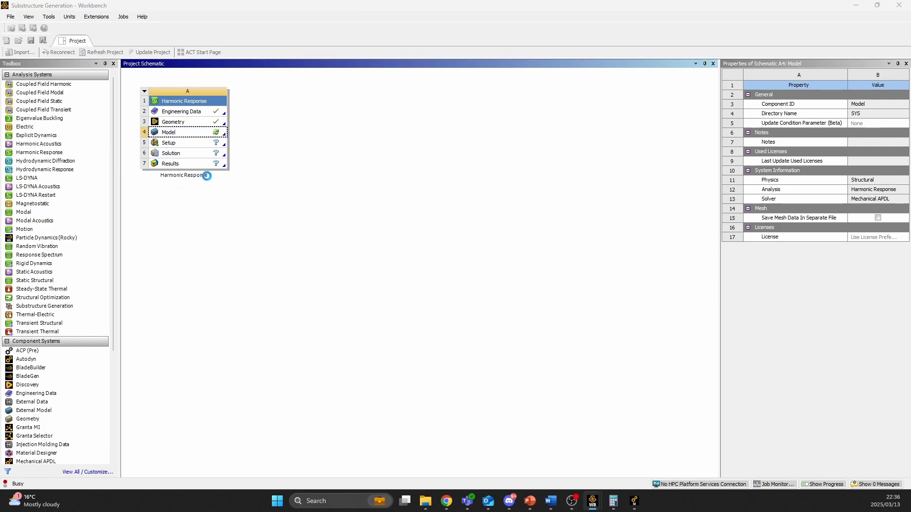
pyautogui.doubleClick(192, 137)
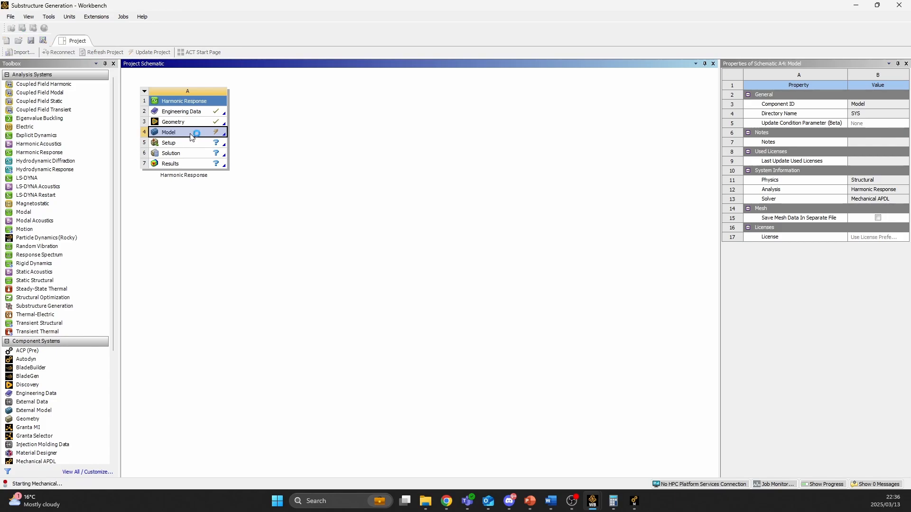
pyautogui.rightClick(191, 135)
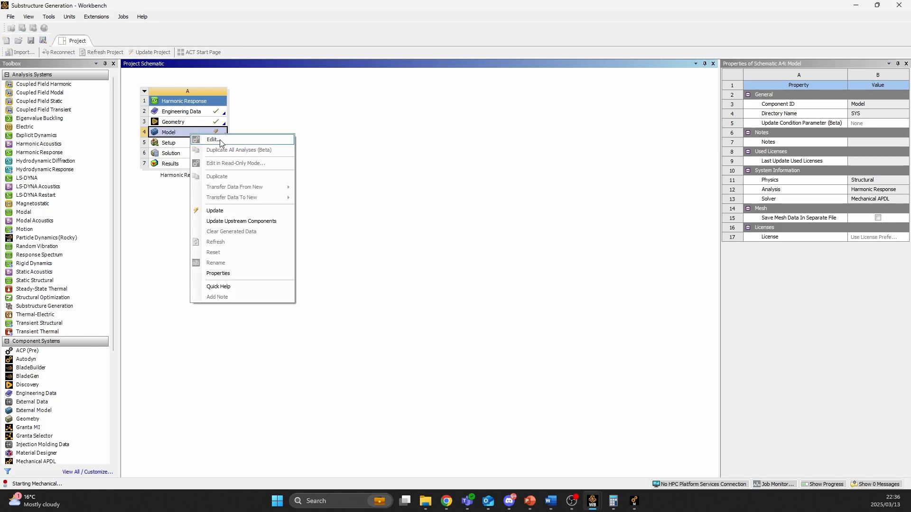
pyautogui.click(310, 138)
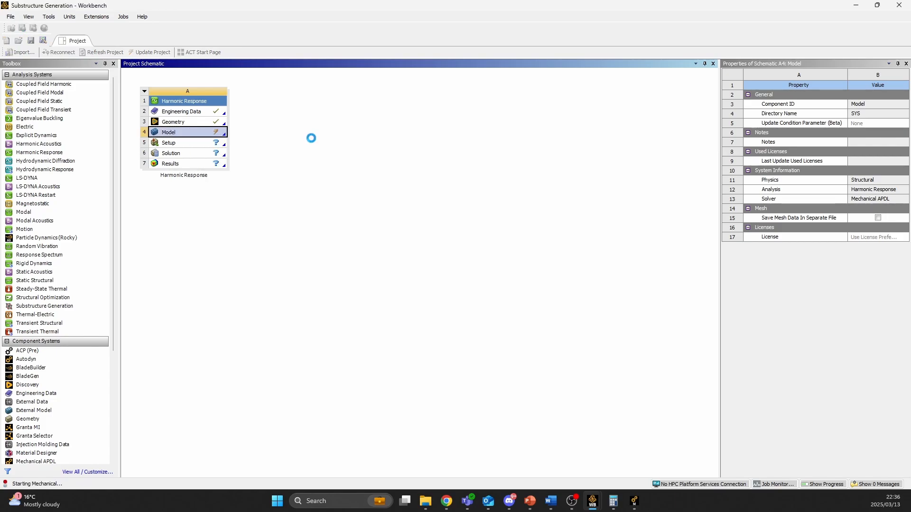
pyautogui.click(311, 138)
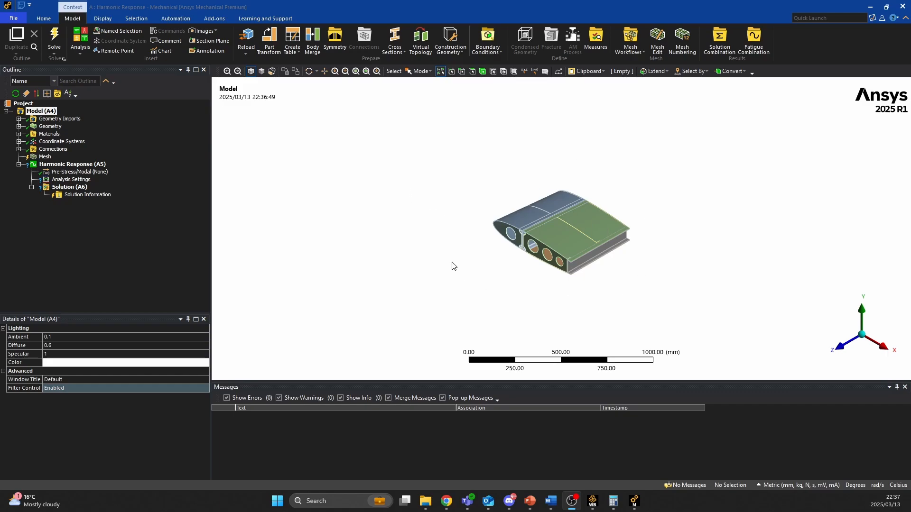
# Examine the wing section's skins, ribs and spars from several angles and up close.
pyautogui.moveTo(513, 263)
pyautogui.mouseDown(button='middle')
pyautogui.moveTo(532, 240)
pyautogui.moveTo(512, 277)
pyautogui.moveTo(535, 252)
pyautogui.moveTo(557, 246)
pyautogui.moveTo(445, 256)
pyautogui.moveTo(522, 251)
pyautogui.mouseUp(button='middle')
pyautogui.moveTo(522, 250); pyautogui.dragTo(524, 263, button='middle')
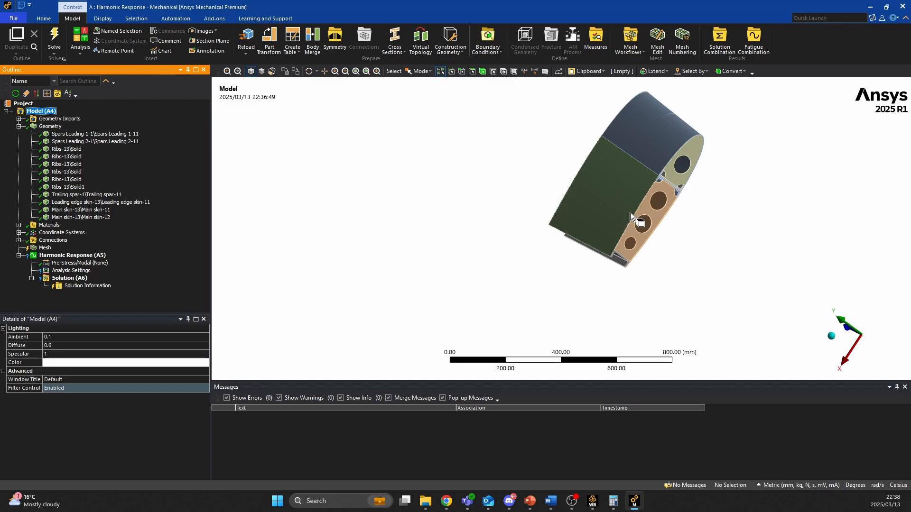
pyautogui.moveTo(630, 213); pyautogui.dragTo(565, 178, button='middle')
pyautogui.moveTo(636, 191)
pyautogui.mouseDown(button='middle')
pyautogui.moveTo(628, 189)
pyautogui.moveTo(687, 203)
pyautogui.moveTo(604, 193)
pyautogui.moveTo(601, 151)
pyautogui.mouseUp(button='middle')
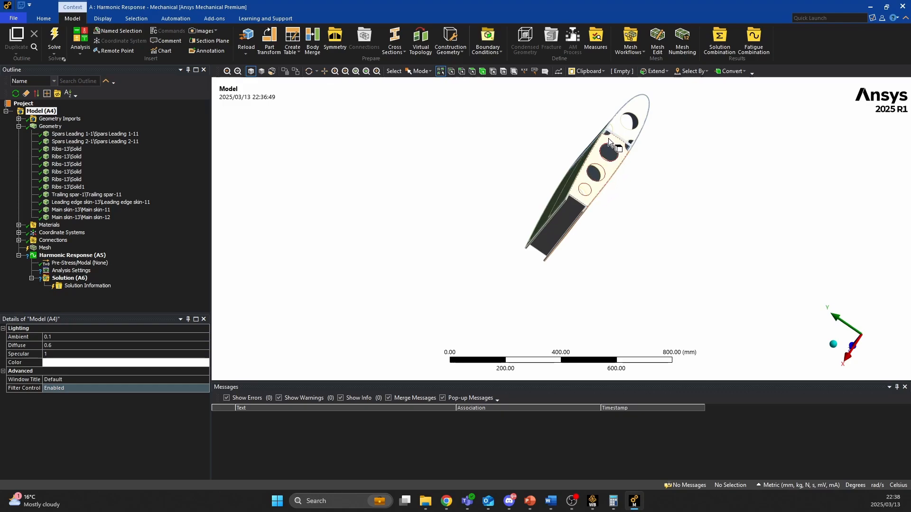
pyautogui.moveTo(564, 175); pyautogui.dragTo(636, 190, button='middle')
pyautogui.moveTo(579, 211); pyautogui.dragTo(637, 198, button='middle')
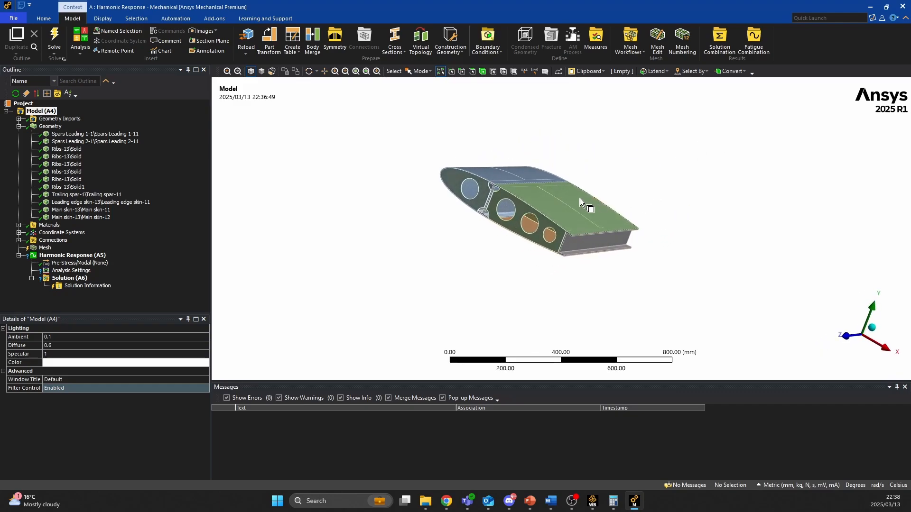
pyautogui.moveTo(579, 201); pyautogui.dragTo(604, 190, button='middle')
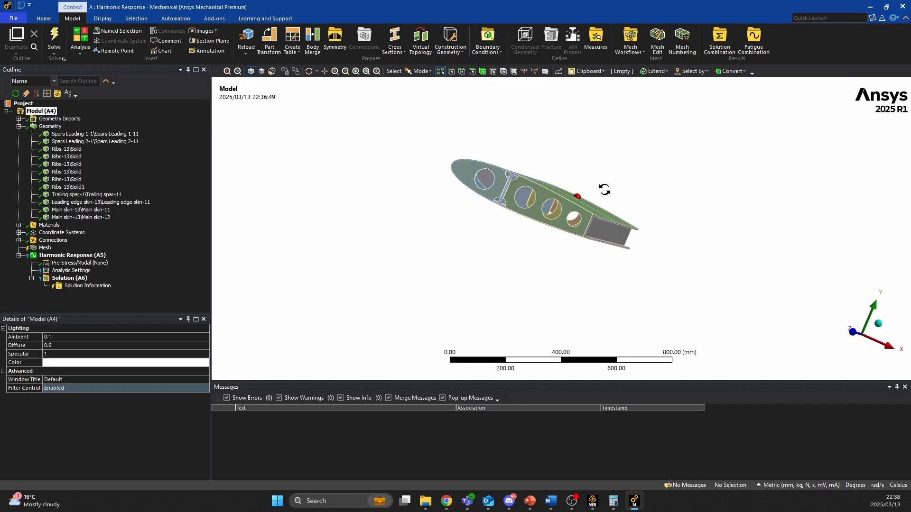
pyautogui.click(512, 176)
pyautogui.scroll(2, 518, 178)
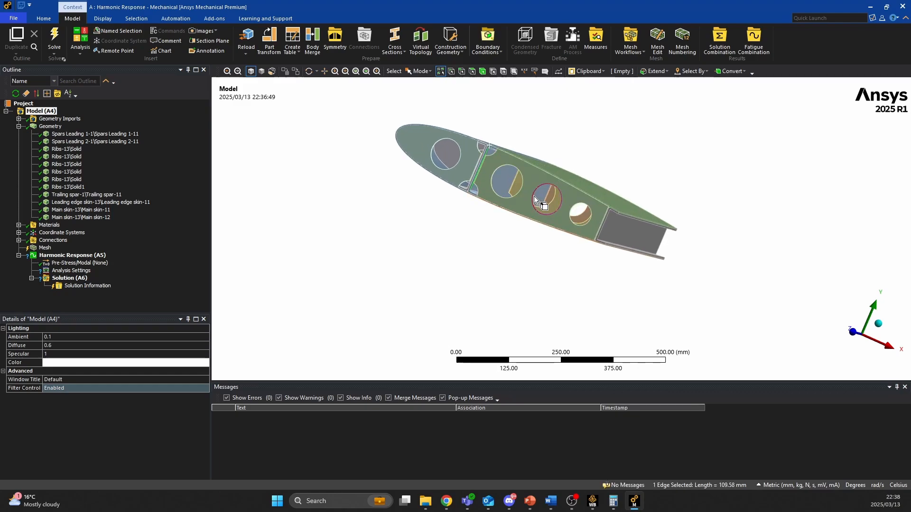
pyautogui.moveTo(539, 200); pyautogui.dragTo(474, 248, button='middle')
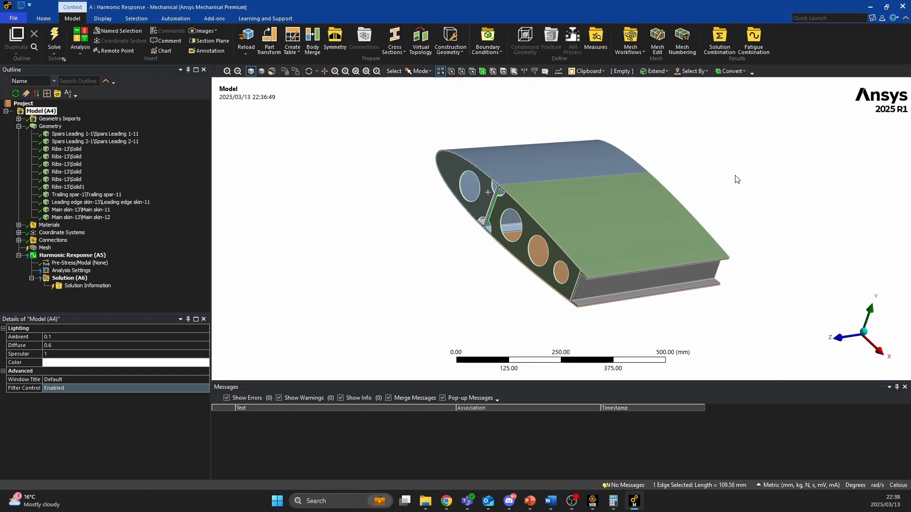
pyautogui.scroll(2, 571, 242)
pyautogui.click(398, 241)
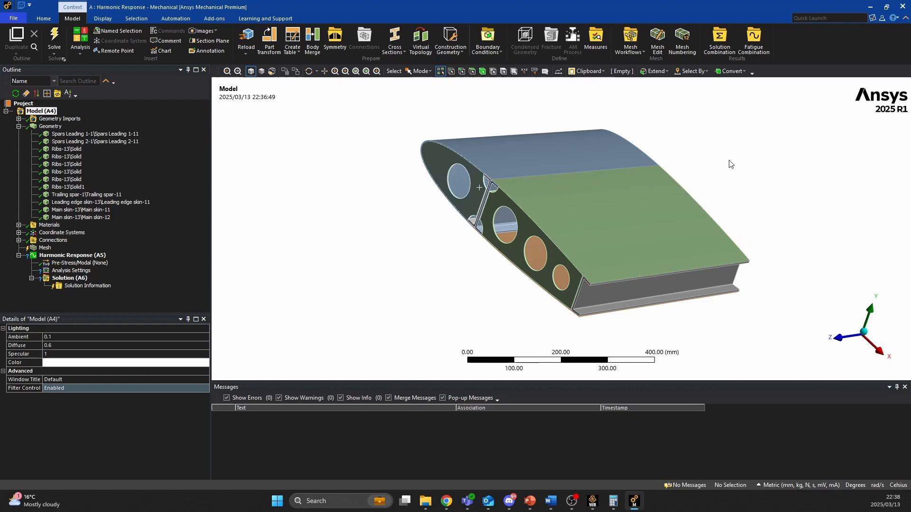
pyautogui.moveTo(727, 163)
pyautogui.mouseDown(button='middle')
pyautogui.moveTo(703, 163)
pyautogui.moveTo(718, 162)
pyautogui.mouseUp(button='middle')
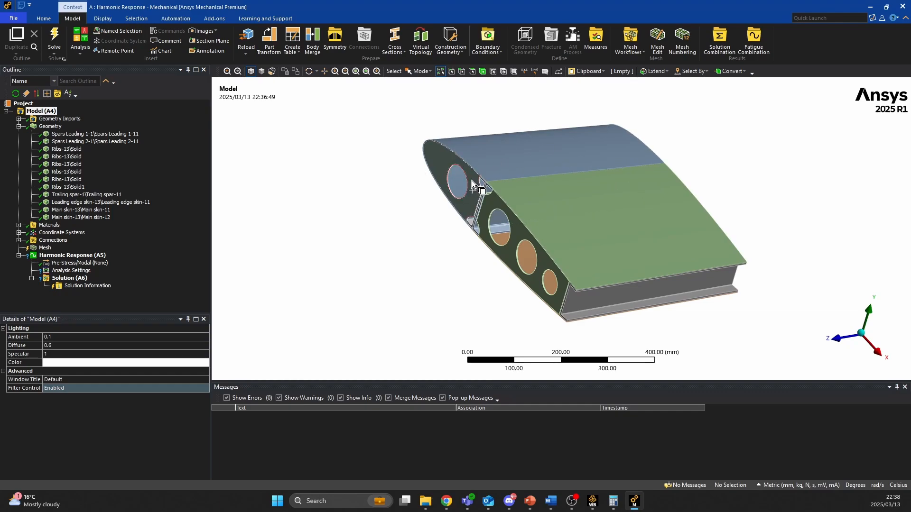
pyautogui.scroll(2, 481, 184)
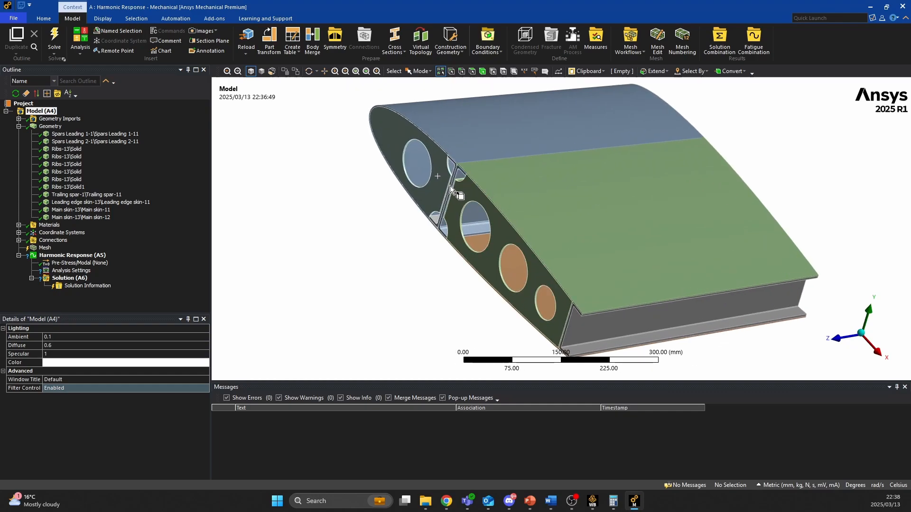
pyautogui.scroll(-2, 460, 197)
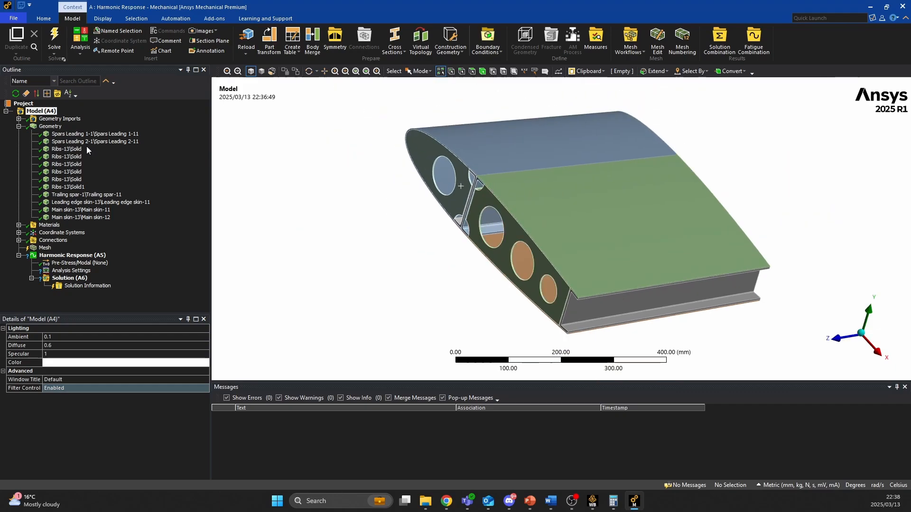
# Collapse the Geometry branch and insert a Fixed Support under the Harmonic Response analysis.
pyautogui.click(19, 126)
pyautogui.rightClick(69, 166)
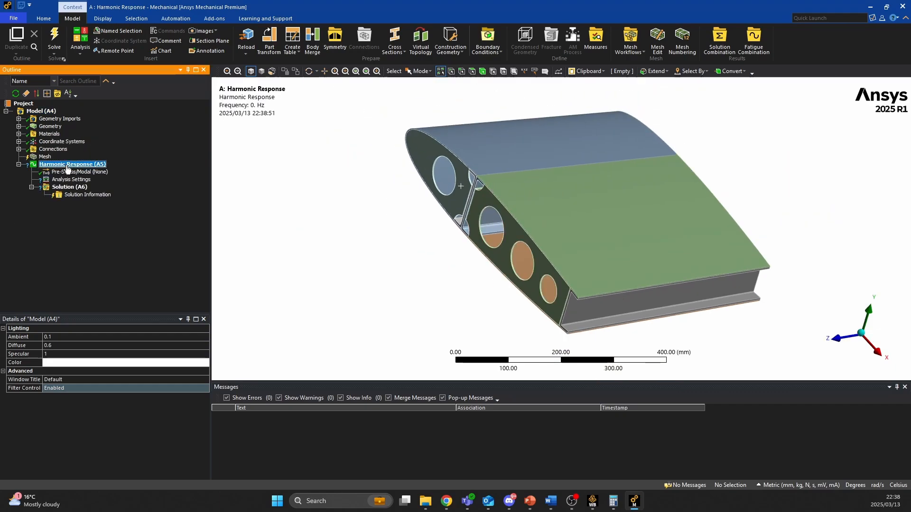
pyautogui.moveTo(153, 171)
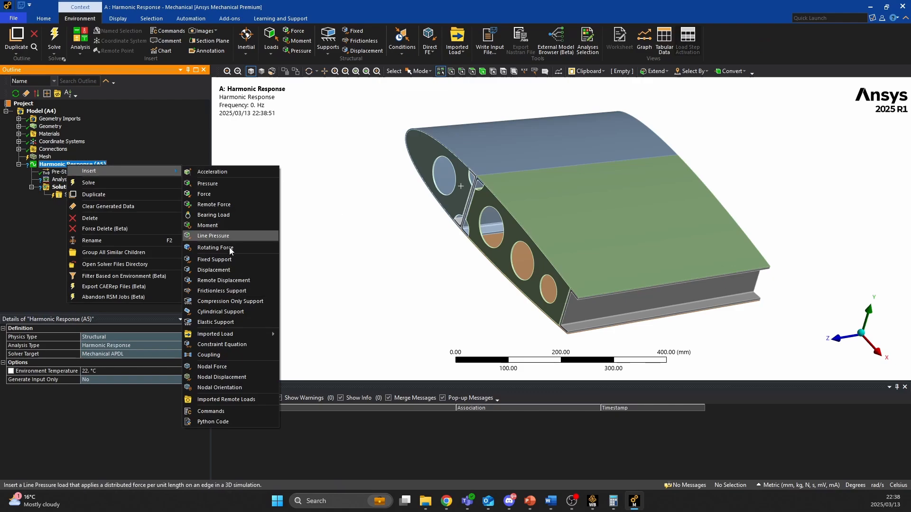
pyautogui.click(215, 260)
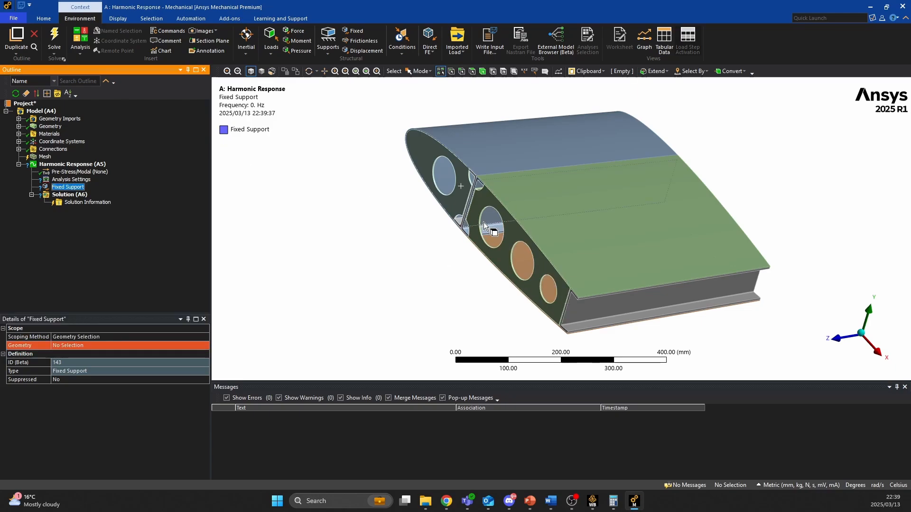
# With the face filter active, select the end faces of the upper main skin, leading edge skin and leading spar for the fixed support.
pyautogui.scroll(4, 480, 220)
pyautogui.scroll(3, 478, 216)
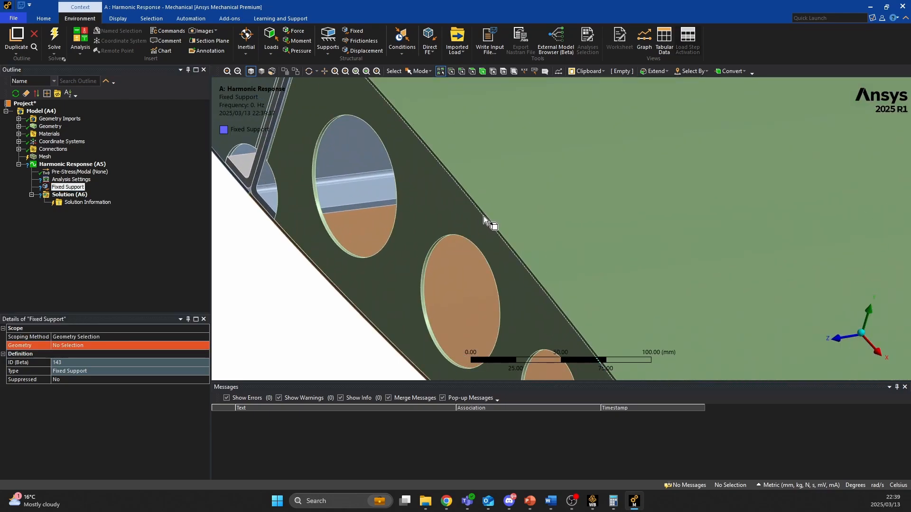
pyautogui.click(485, 217)
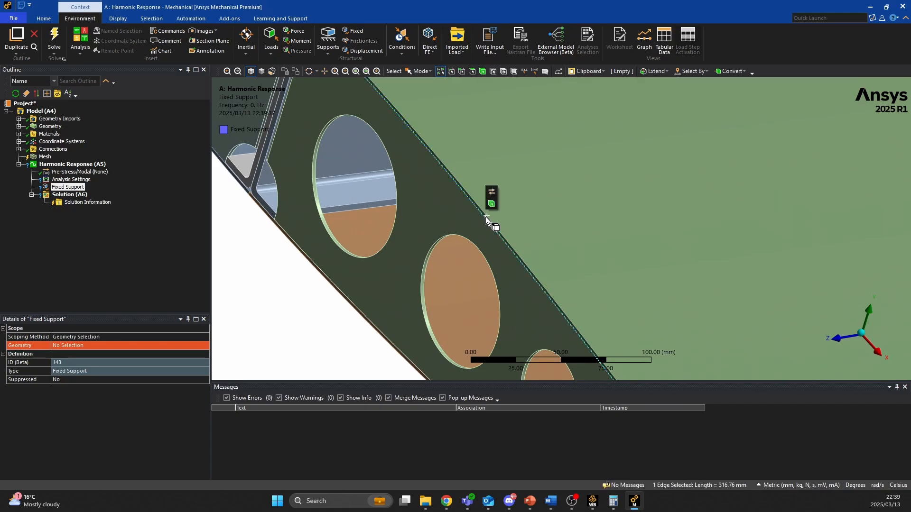
pyautogui.click(472, 71)
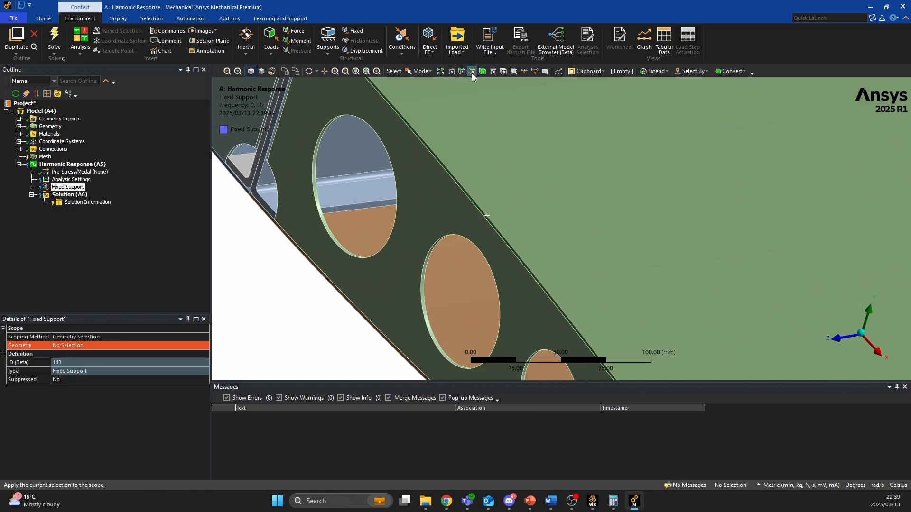
pyautogui.click(472, 200)
pyautogui.moveTo(477, 193); pyautogui.dragTo(421, 243, button='middle')
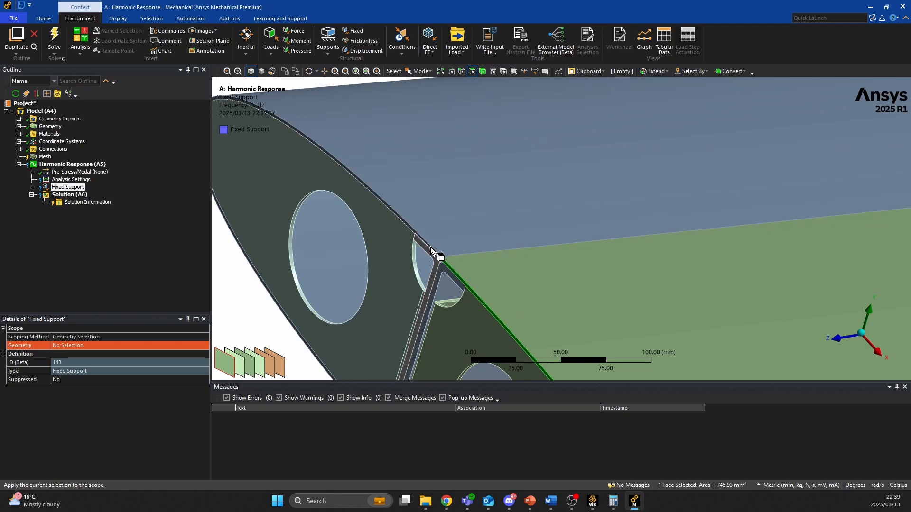
pyautogui.keyDown('ctrl'); pyautogui.click(430, 247); pyautogui.keyUp('ctrl')
pyautogui.keyDown('ctrl'); pyautogui.click(431, 255); pyautogui.keyUp('ctrl')
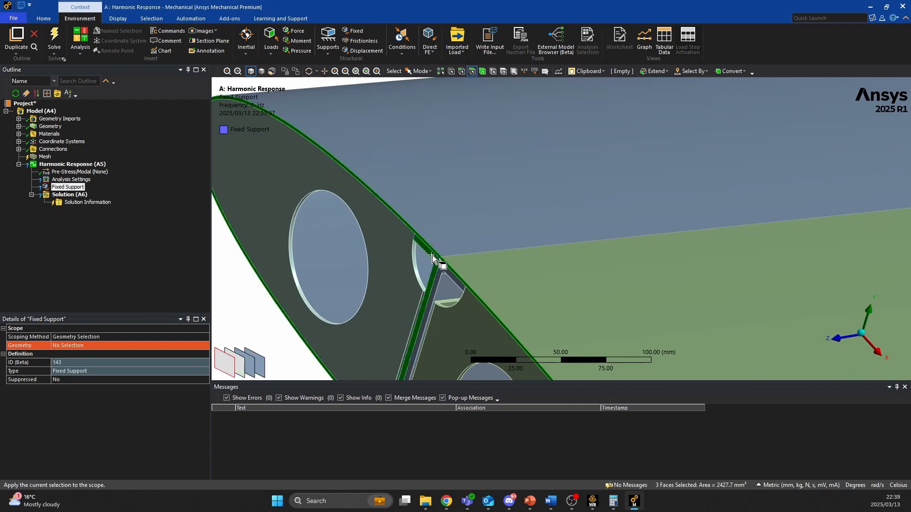
# Swap the leading spar's end face for the lower main skin's in the selection and apply the three skin faces to the fixed support.
pyautogui.keyDown('ctrl'); pyautogui.moveTo(442, 301); pyautogui.dragTo(443, 128, button='middle'); pyautogui.keyUp('ctrl')
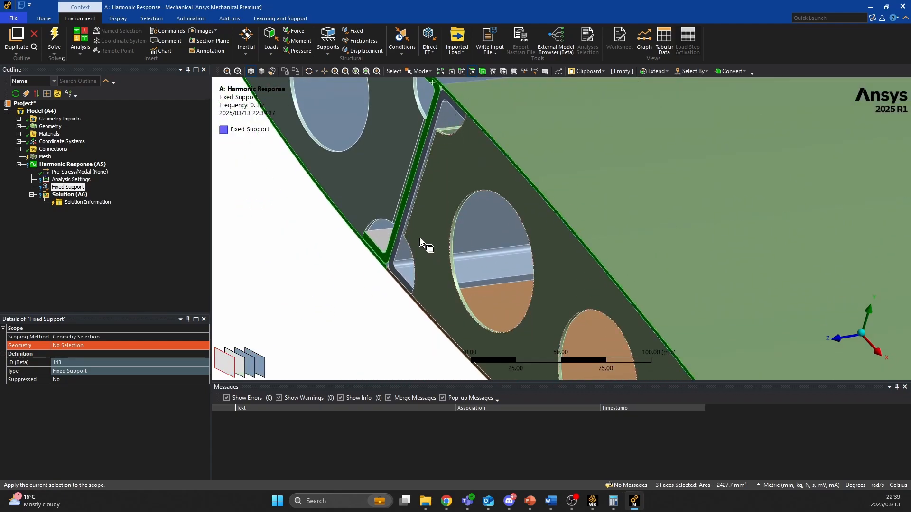
pyautogui.keyDown('ctrl'); pyautogui.click(387, 255); pyautogui.keyUp('ctrl')
pyautogui.keyDown('ctrl'); pyautogui.click(392, 274); pyautogui.keyUp('ctrl')
pyautogui.keyDown('ctrl'); pyautogui.moveTo(417, 316); pyautogui.dragTo(377, 188, button='middle'); pyautogui.keyUp('ctrl')
pyautogui.scroll(3, 377, 189)
pyautogui.scroll(-6, 377, 187)
pyautogui.scroll(-3, 377, 186)
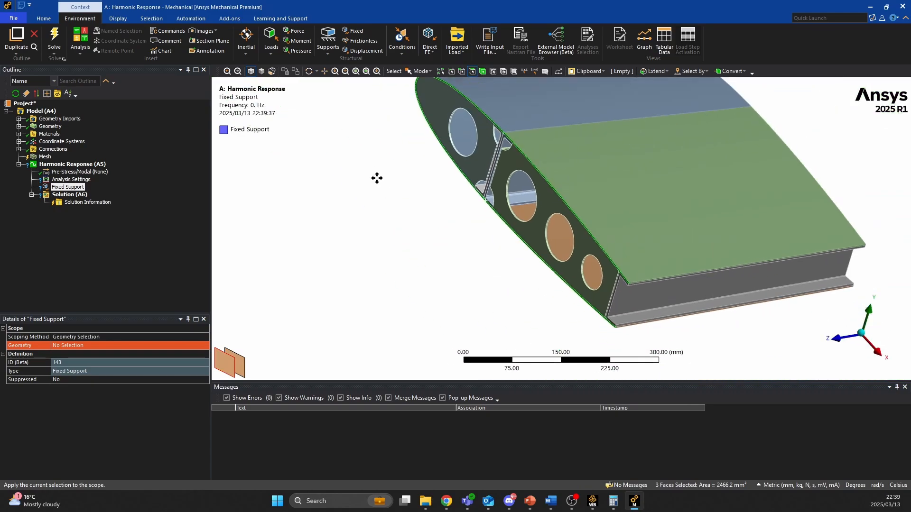
pyautogui.click(72, 345)
pyautogui.click(71, 345)
# Insert a second fixed support on the end face of the leading spar, on the nose side of the spar pair.
pyautogui.scroll(3, 363, 191)
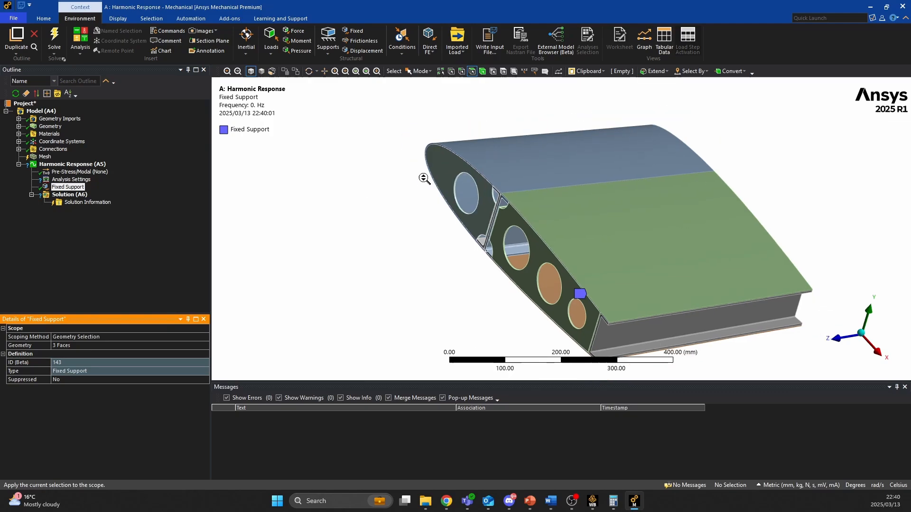
pyautogui.scroll(3, 429, 207)
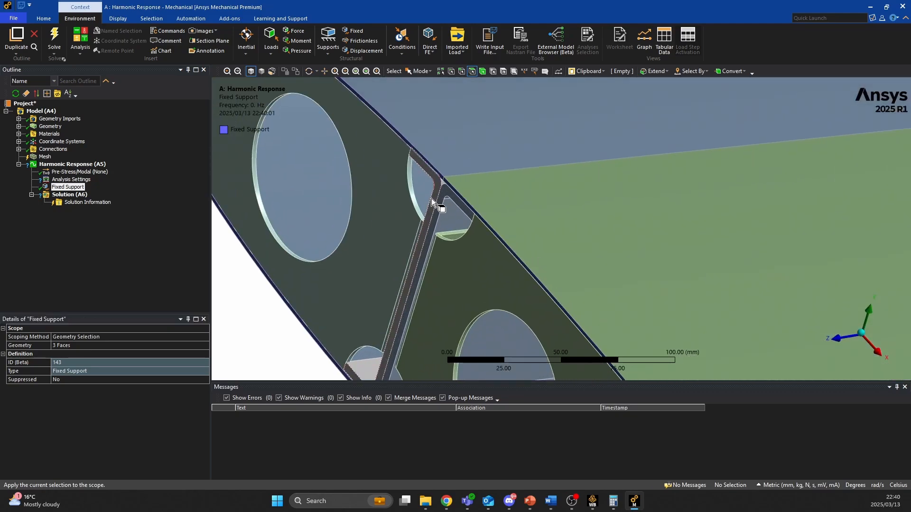
pyautogui.click(432, 175)
pyautogui.rightClick(431, 175)
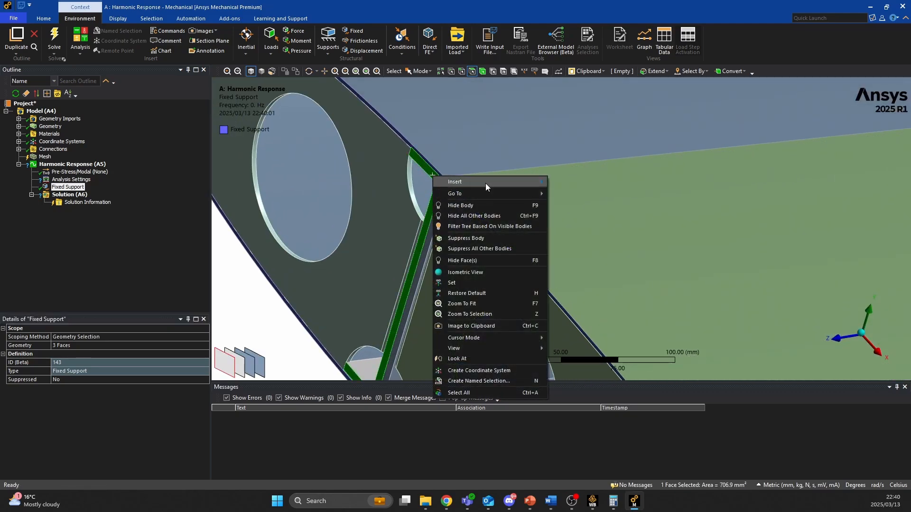
pyautogui.moveTo(485, 183)
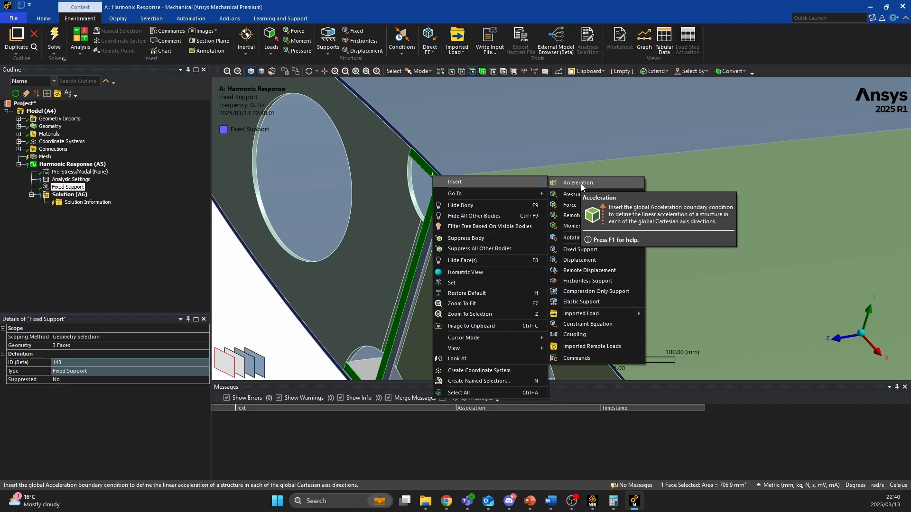
pyautogui.click(595, 256)
# Insert a third fixed support on the end face of the adjacent spar, directly behind the leading spar.
pyautogui.rightClick(446, 192)
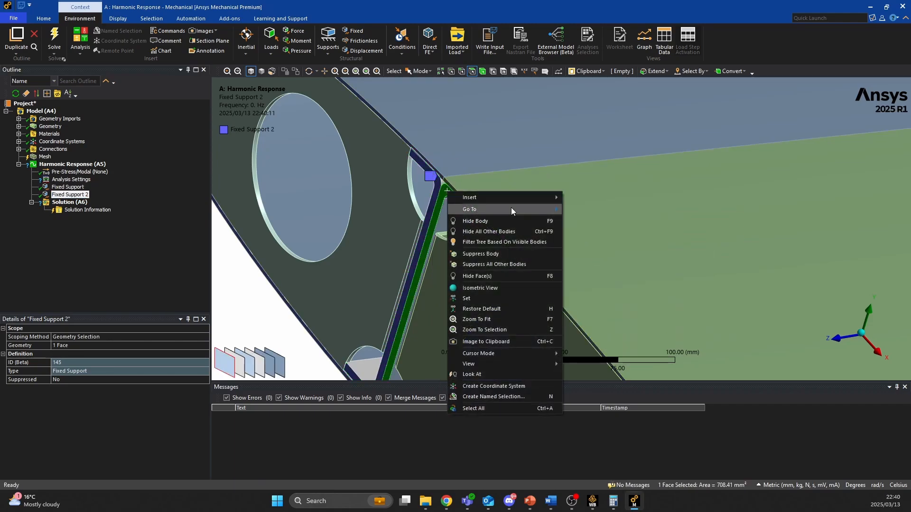
pyautogui.moveTo(520, 198)
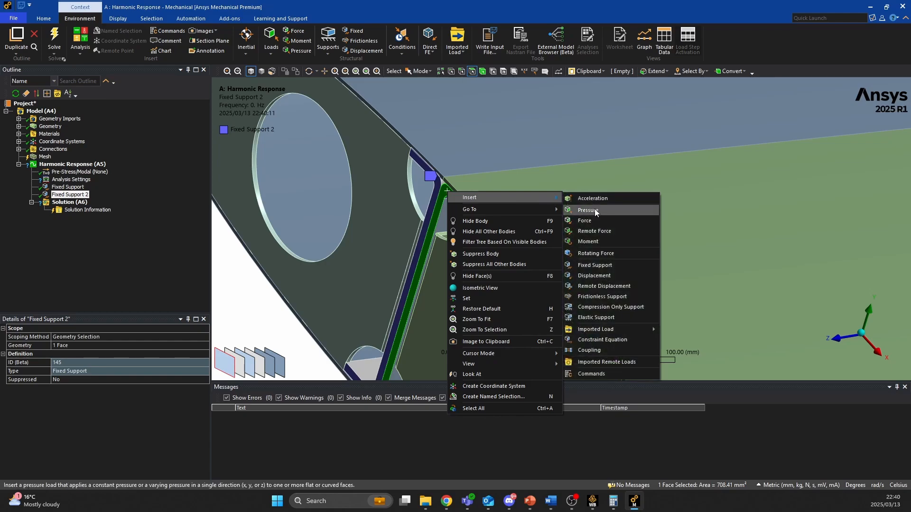
pyautogui.click(595, 266)
# Insert a fourth fixed support on the end face of the rear spar at the same wing end.
pyautogui.keyDown('ctrl'); pyautogui.moveTo(576, 284); pyautogui.dragTo(521, 139, button='middle'); pyautogui.keyUp('ctrl')
pyautogui.click(591, 162)
pyautogui.rightClick(591, 161)
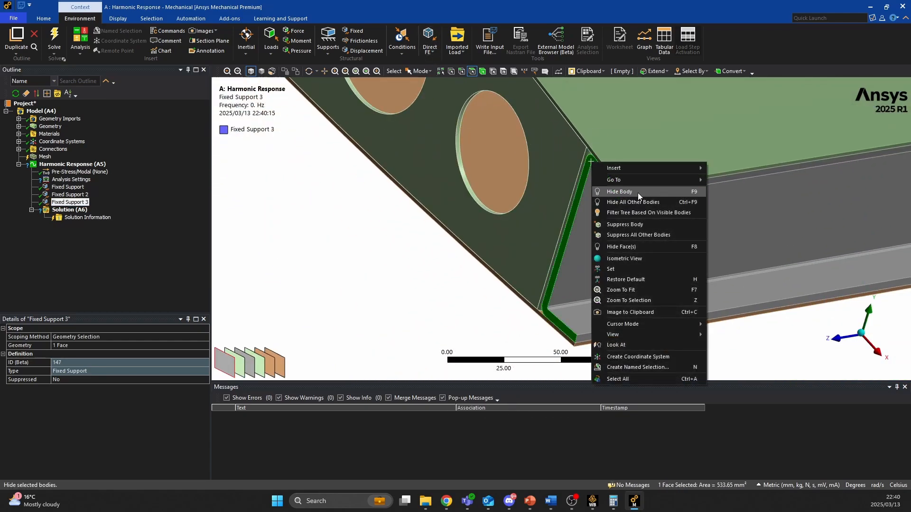
pyautogui.moveTo(665, 170)
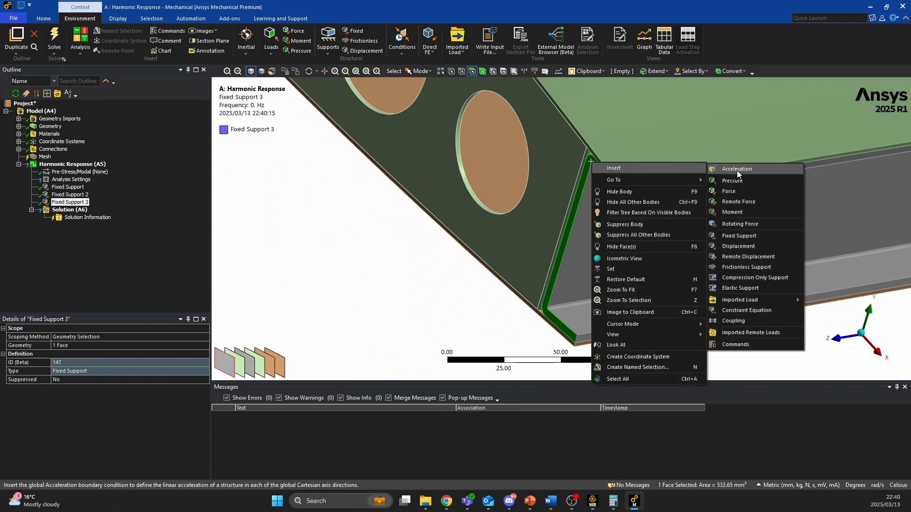
pyautogui.click(754, 236)
pyautogui.scroll(-10, 693, 218)
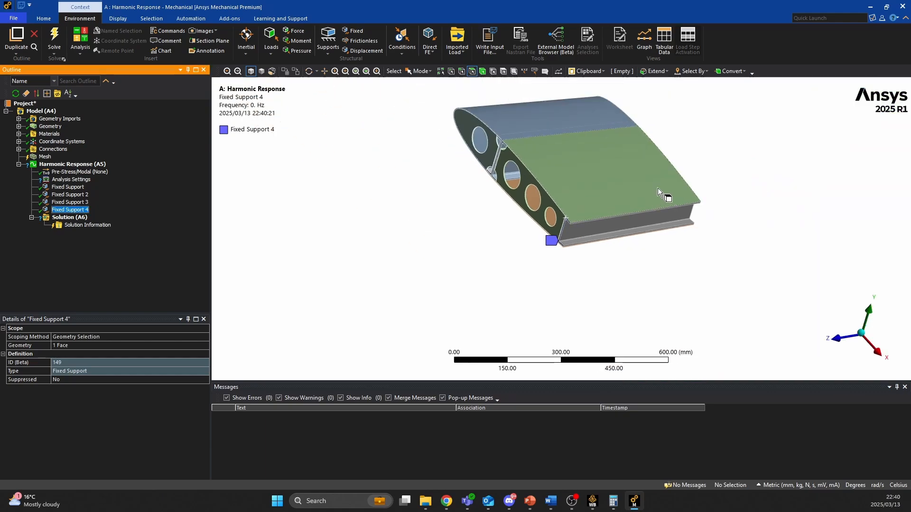
# Insert a Force in the Harmonic Response analysis and scope it to the three skin end faces at the wing's opposite, unsupported end.
pyautogui.moveTo(595, 223); pyautogui.dragTo(574, 204, button='middle')
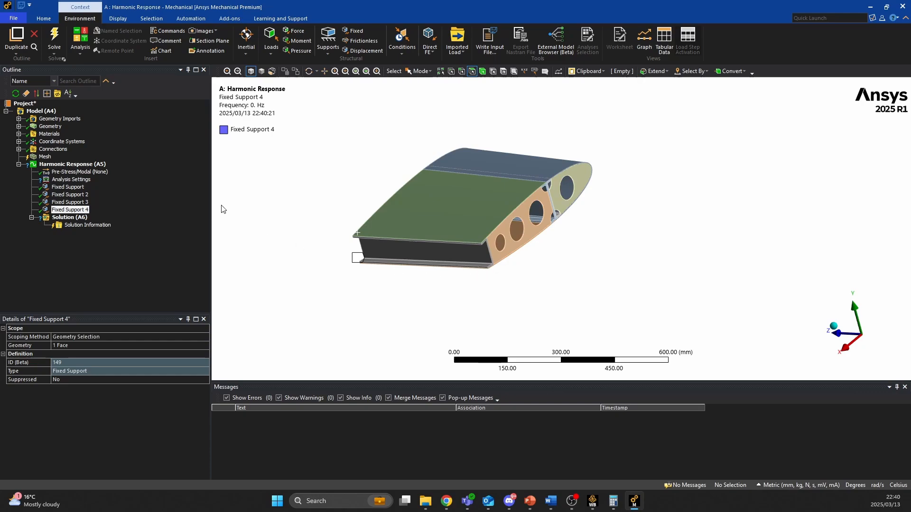
pyautogui.rightClick(73, 169)
pyautogui.moveTo(127, 169)
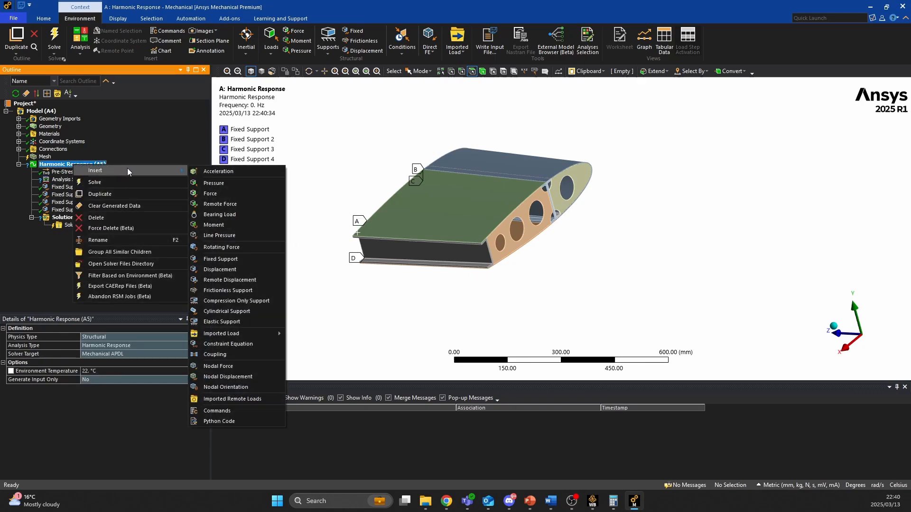
pyautogui.click(224, 193)
pyautogui.scroll(8, 502, 193)
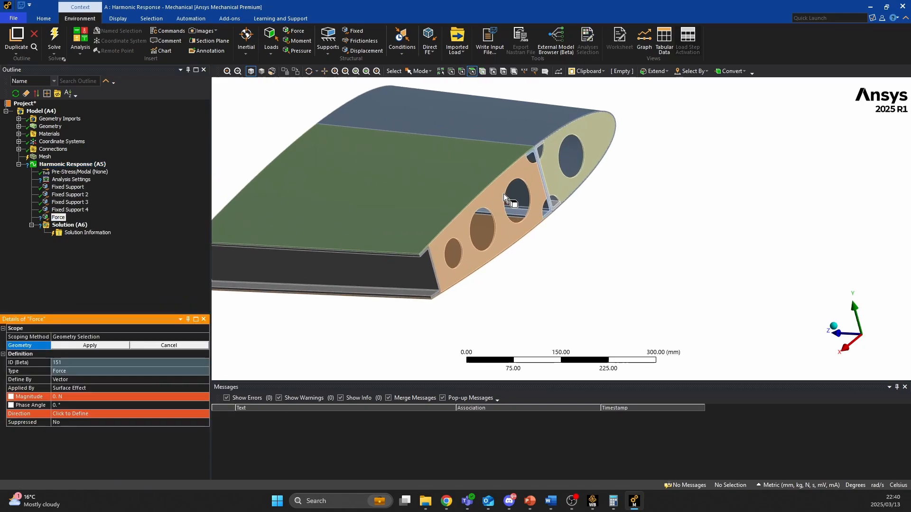
pyautogui.scroll(4, 508, 108)
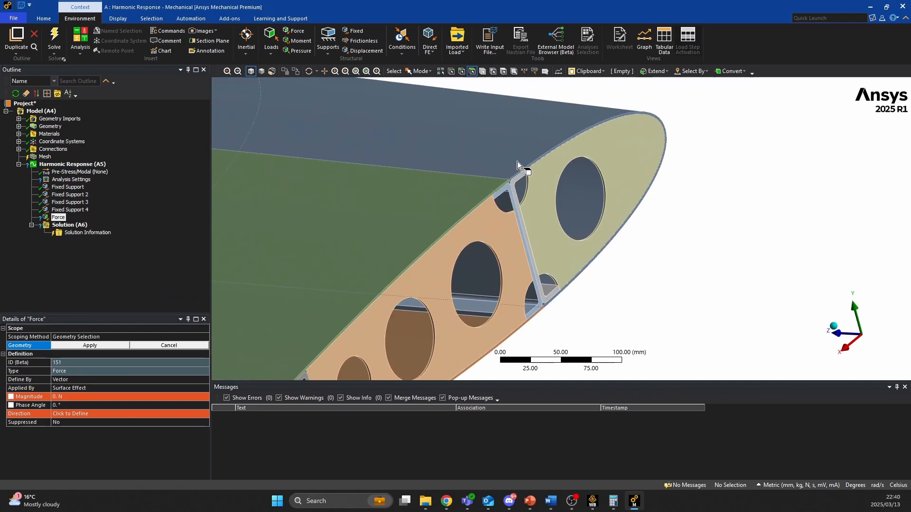
pyautogui.click(485, 142)
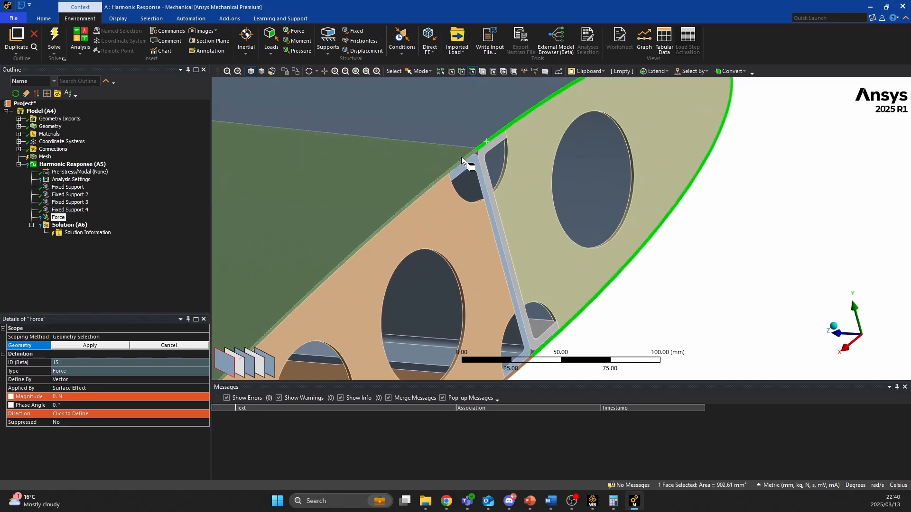
pyautogui.keyDown('ctrl'); pyautogui.click(462, 161); pyautogui.keyUp('ctrl')
pyautogui.keyDown('ctrl'); pyautogui.moveTo(488, 235); pyautogui.dragTo(504, 70, button='middle'); pyautogui.keyUp('ctrl')
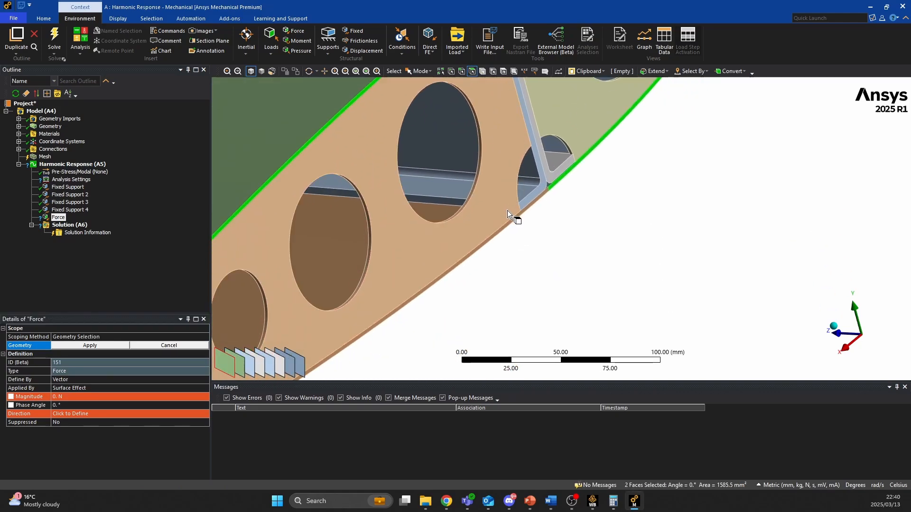
pyautogui.keyDown('ctrl'); pyautogui.click(530, 206); pyautogui.keyUp('ctrl')
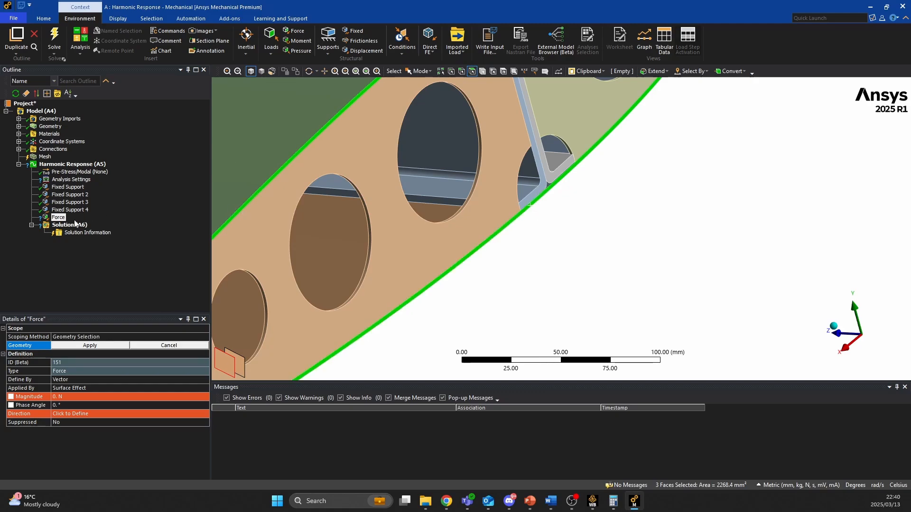
pyautogui.click(89, 346)
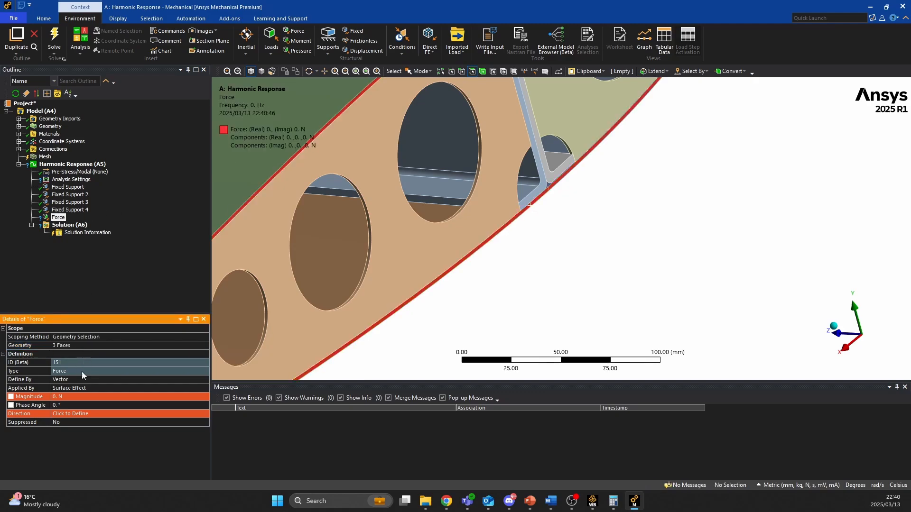
# Define the skin force by components and set its Y component to 500 N.
pyautogui.click(58, 382)
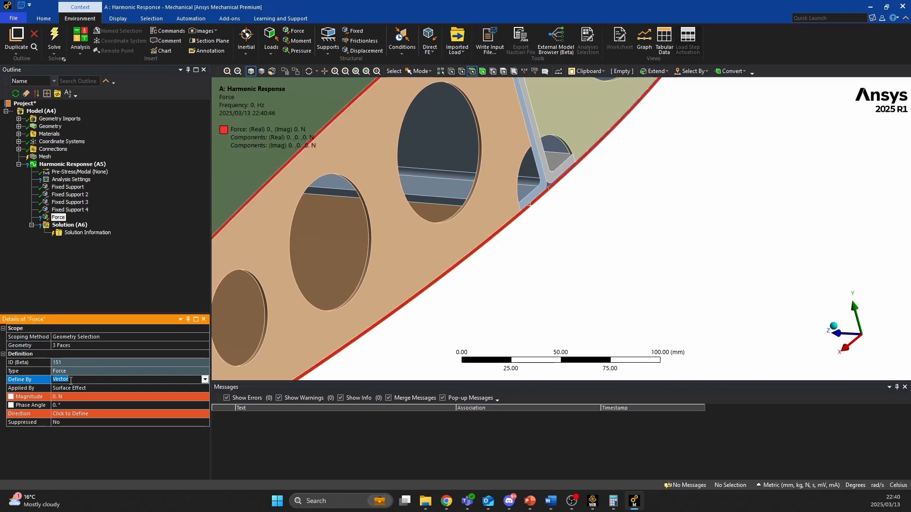
pyautogui.click(82, 382)
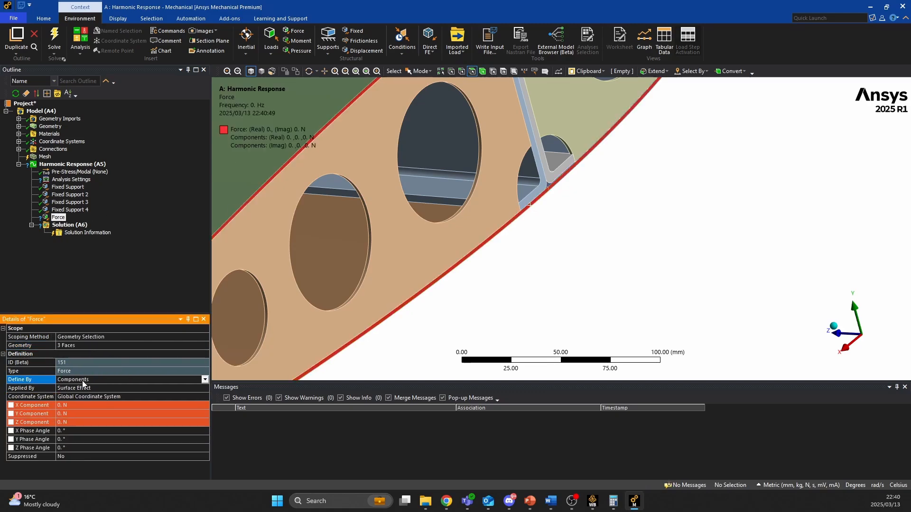
pyautogui.click(65, 415)
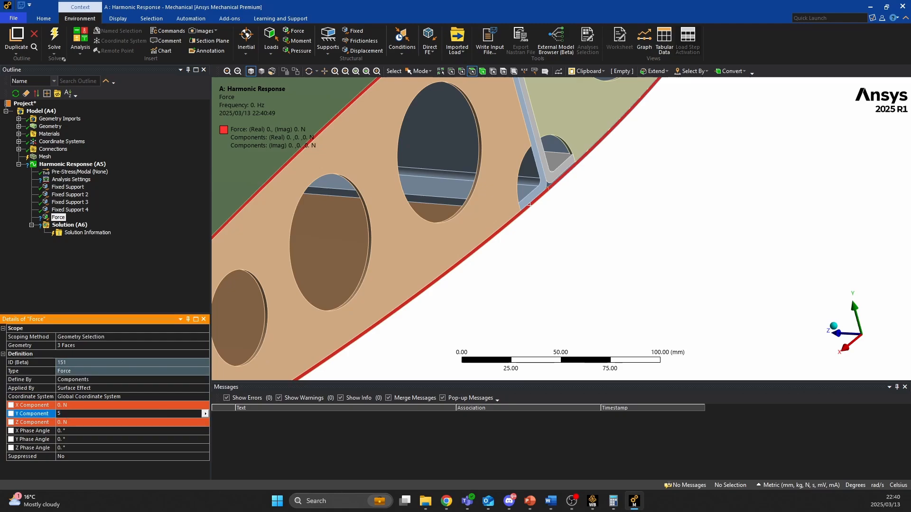
pyautogui.write('500')
pyautogui.press('Return')
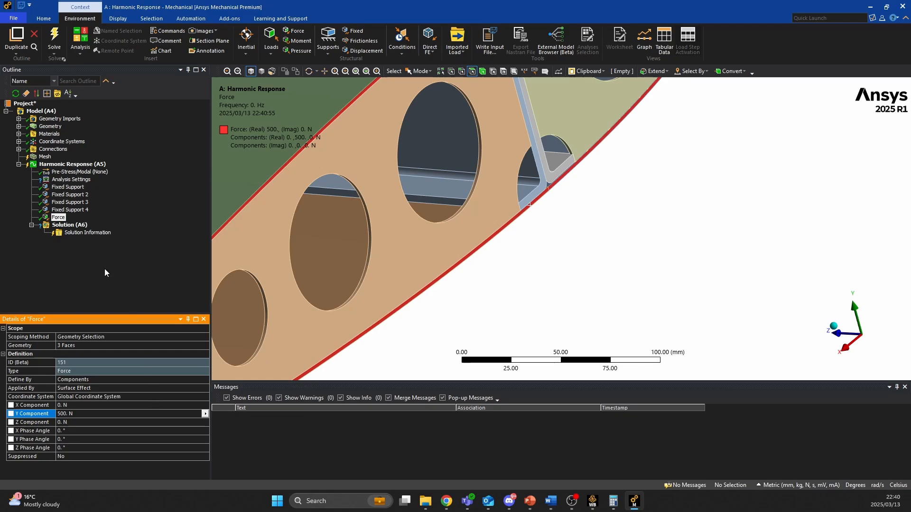
# Insert a second force on the leading spar's free end face, defined by components with a Y component of 500 N.
pyautogui.rightClick(73, 164)
pyautogui.moveTo(121, 170)
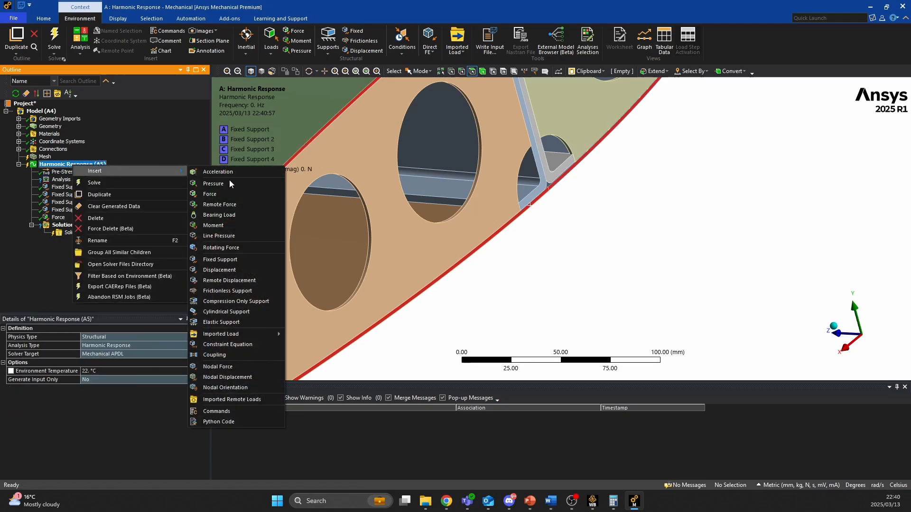
pyautogui.click(223, 192)
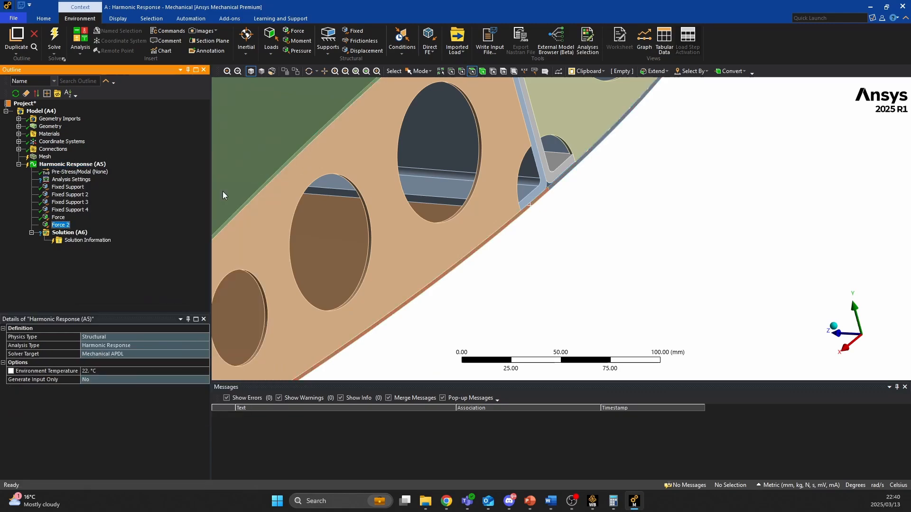
pyautogui.click(550, 175)
pyautogui.click(90, 345)
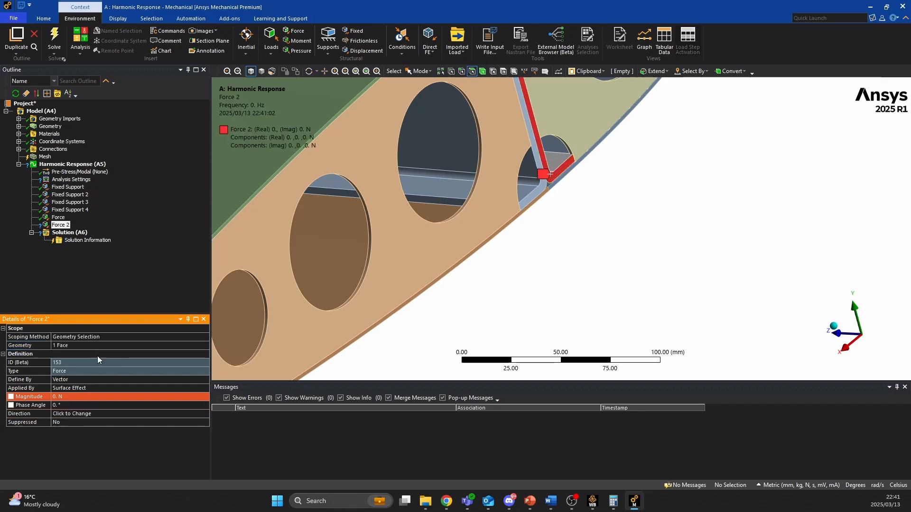
pyautogui.doubleClick(73, 380)
pyautogui.doubleClick(73, 380)
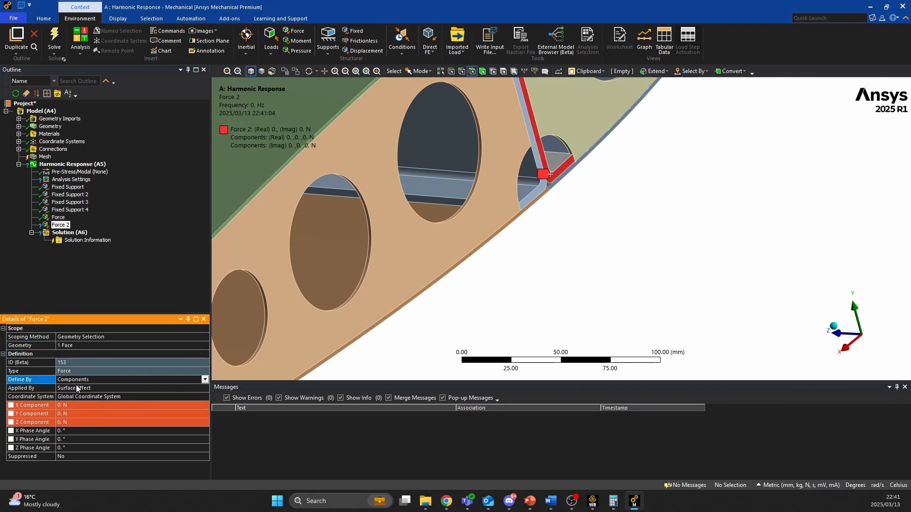
pyautogui.click(72, 413)
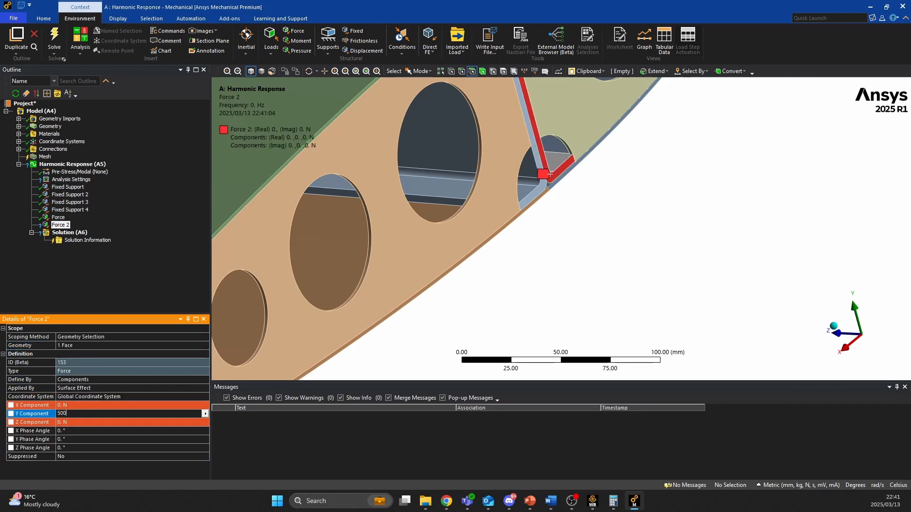
pyautogui.press('Return')
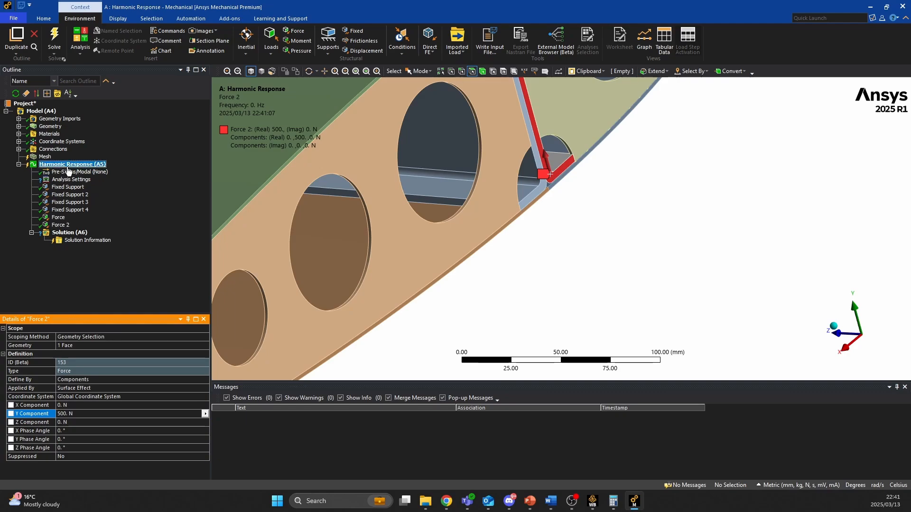
# Insert a third force on the free end face of the spar directly behind the leading spar, defined by components with 500 N in Y.
pyautogui.rightClick(69, 165)
pyautogui.click(205, 200)
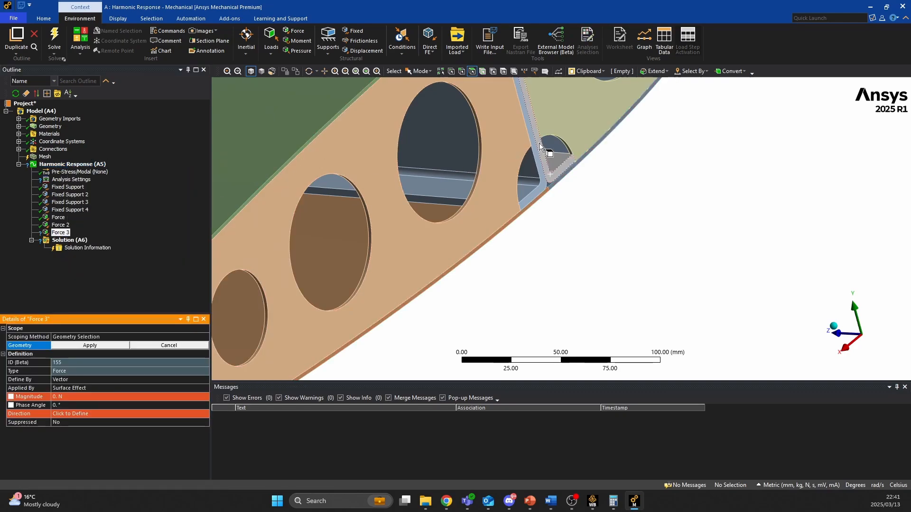
pyautogui.click(538, 161)
pyautogui.click(89, 347)
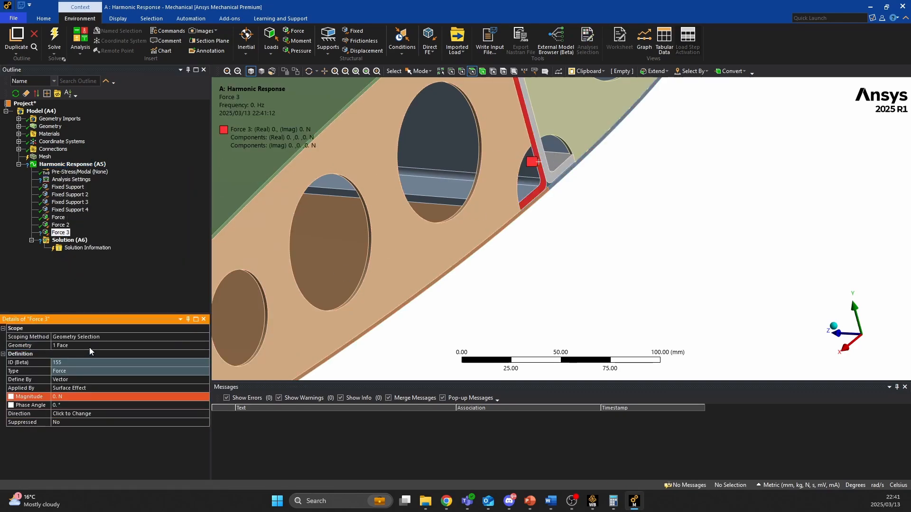
pyautogui.click(69, 380)
pyautogui.doubleClick(69, 380)
pyautogui.doubleClick(69, 380)
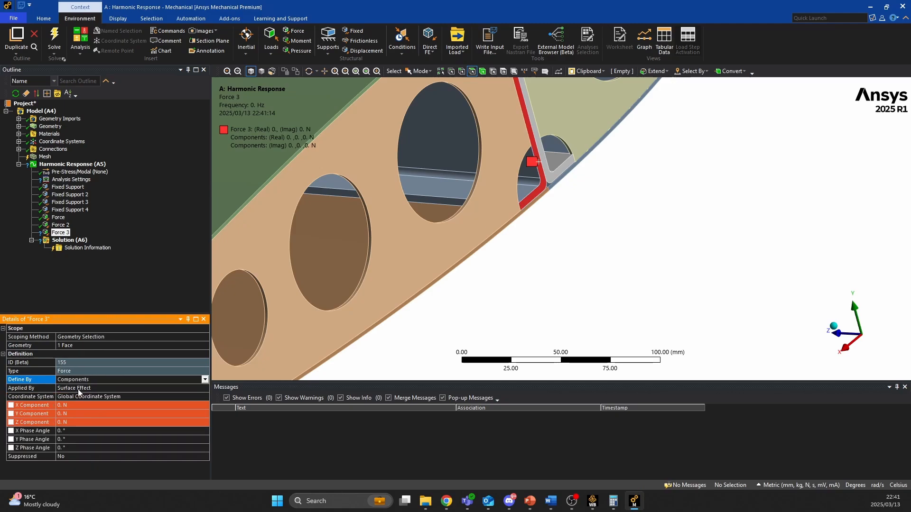
pyautogui.click(68, 414)
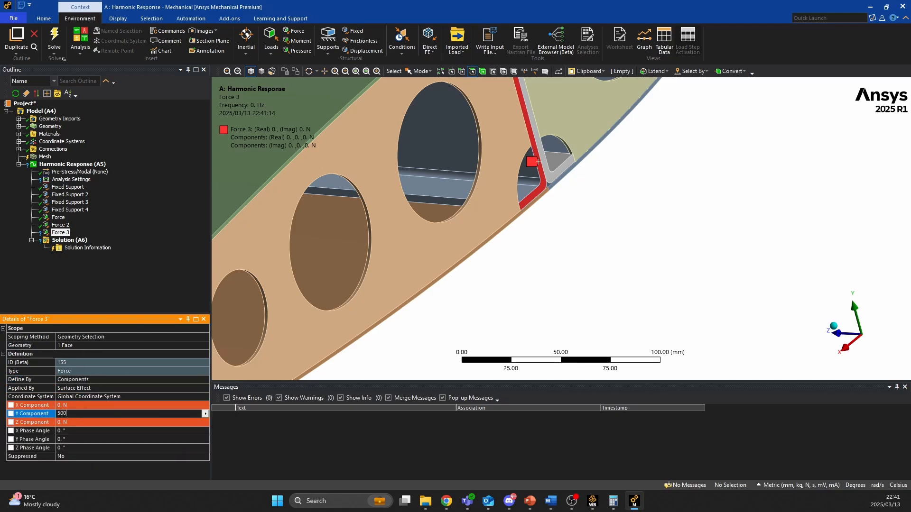
# Insert a fourth force scoped to the rear spar's end face at the unsupported wing end.
pyautogui.keyDown('ctrl'); pyautogui.moveTo(364, 263); pyautogui.dragTo(630, 144, button='middle'); pyautogui.keyUp('ctrl')
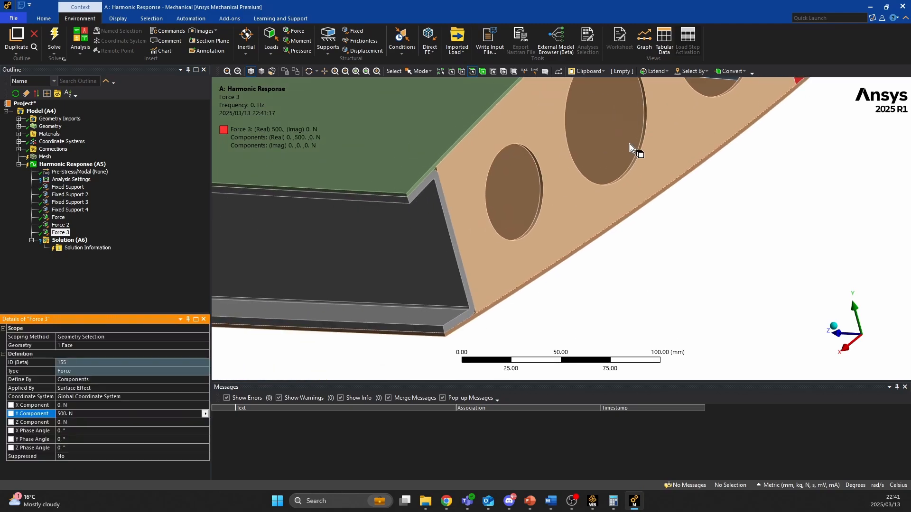
pyautogui.click(431, 178)
pyautogui.rightClick(431, 177)
pyautogui.moveTo(479, 185)
pyautogui.click(589, 200)
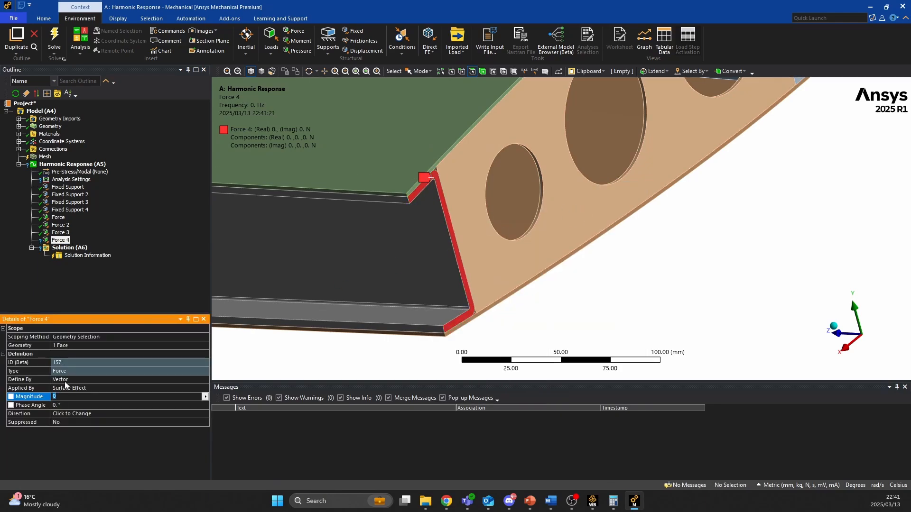
# Define the rear spar's end force by components and set its Y component to 500 N.
pyautogui.doubleClick(66, 381)
pyautogui.click(69, 413)
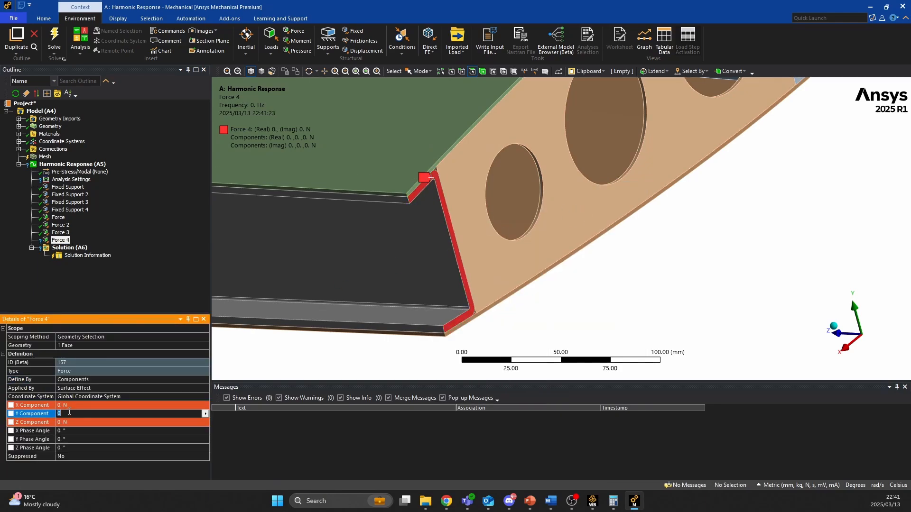
pyautogui.press('Return')
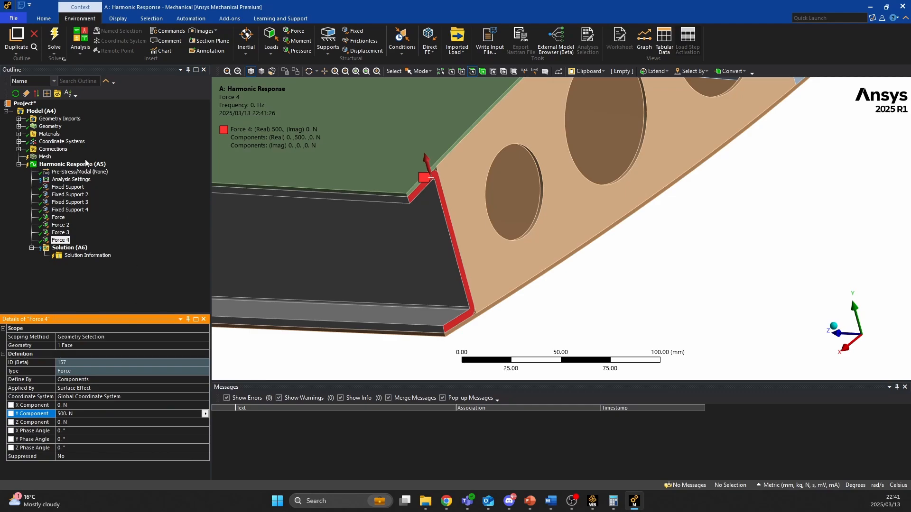
# Review all fixed supports and forces of the harmonic response analysis on both ends of the wing section.
pyautogui.click(73, 164)
pyautogui.scroll(2, 377, 184)
pyautogui.scroll(-10, 376, 184)
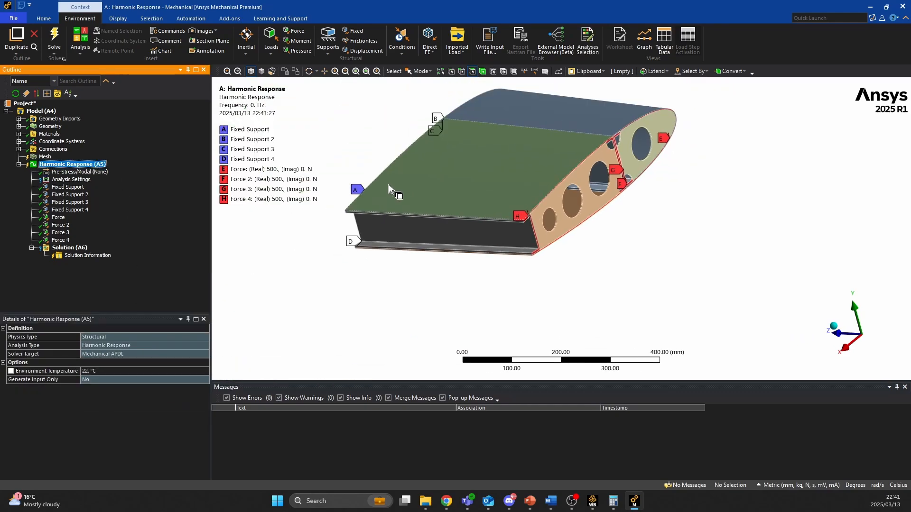
pyautogui.moveTo(438, 194); pyautogui.dragTo(469, 174, button='middle')
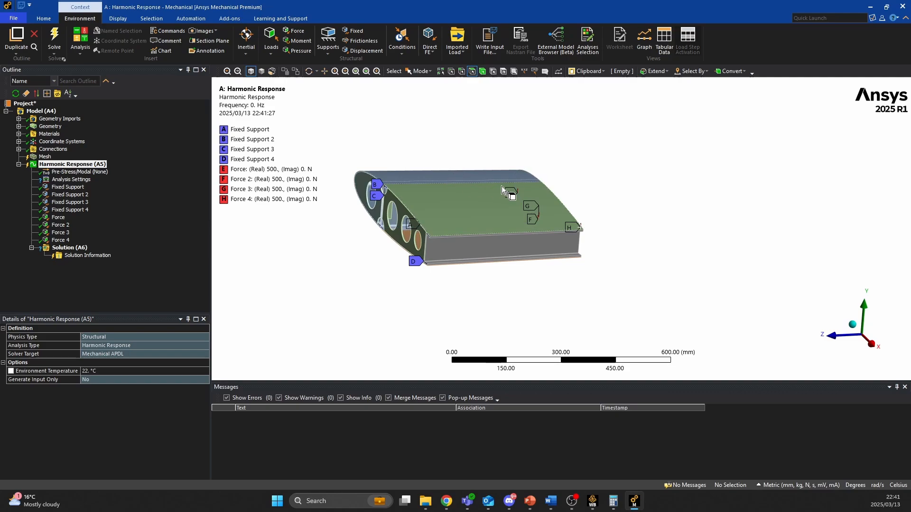
pyautogui.moveTo(456, 185); pyautogui.dragTo(351, 237, button='middle')
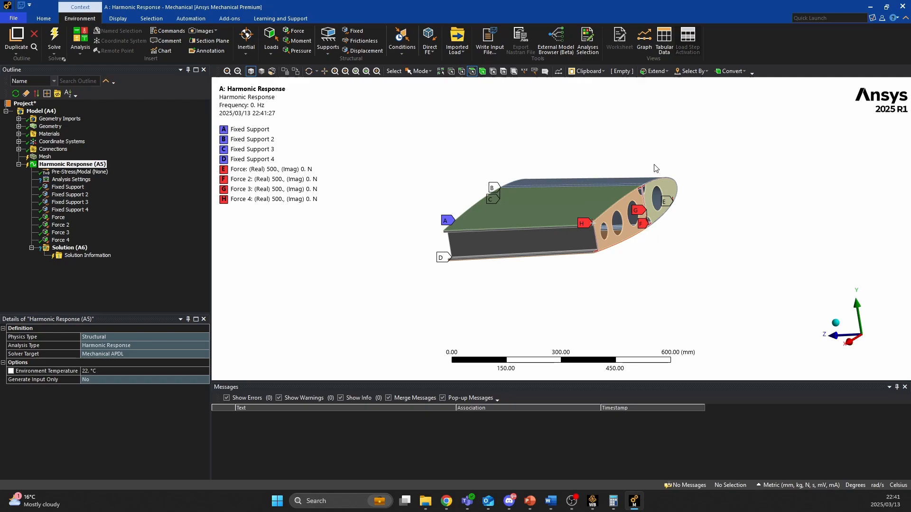
pyautogui.click(19, 164)
pyautogui.click(19, 165)
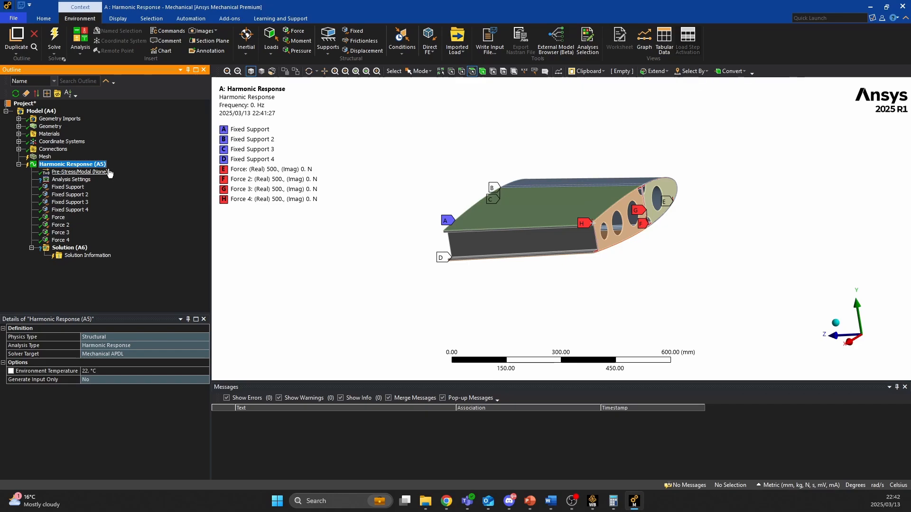
# Add a Condensed Geometry object to the model and insert three condensed parts under it.
pyautogui.click(41, 111)
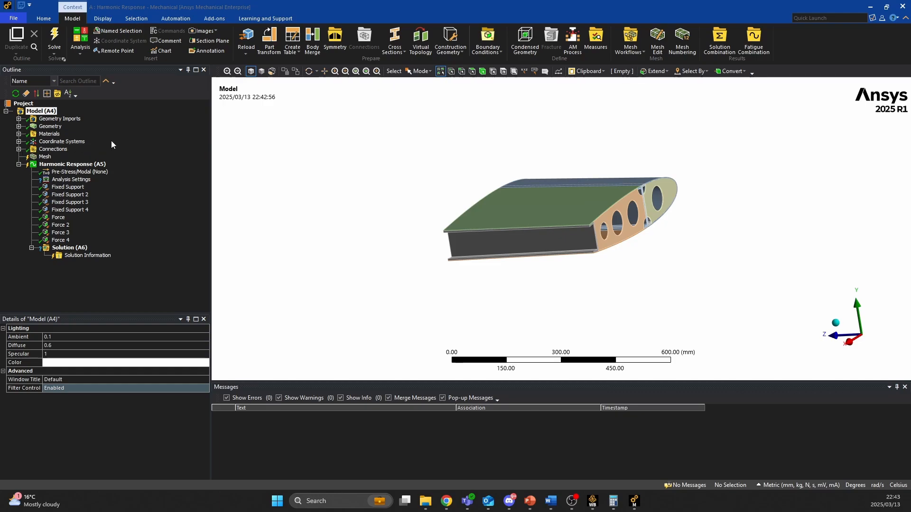
pyautogui.click(527, 38)
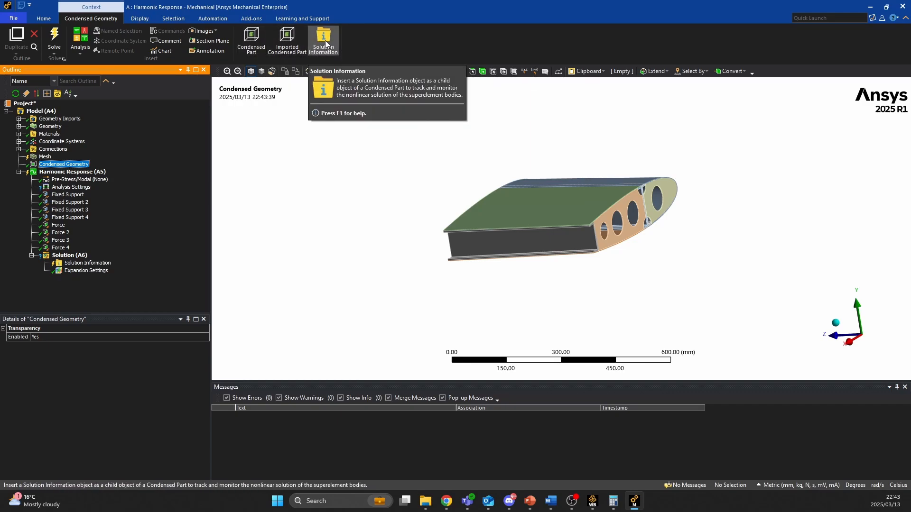
pyautogui.click(257, 35)
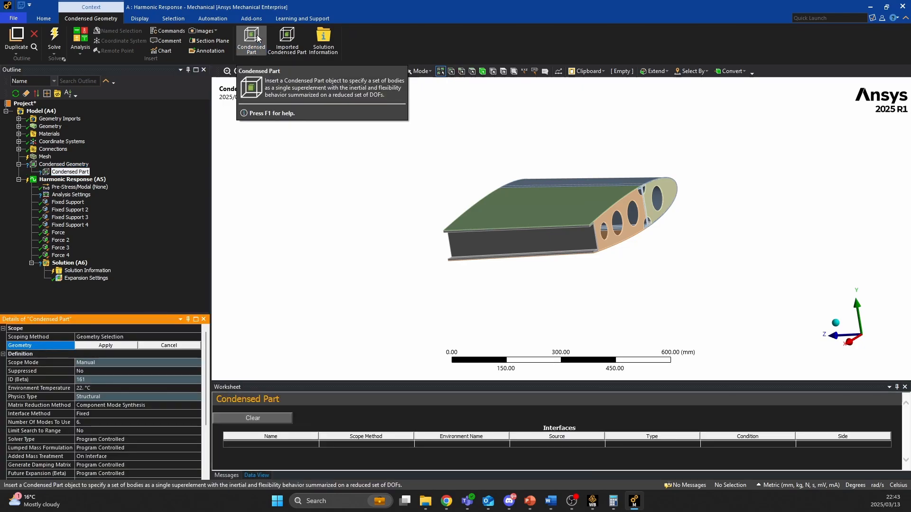
pyautogui.click(257, 35)
pyautogui.click(257, 36)
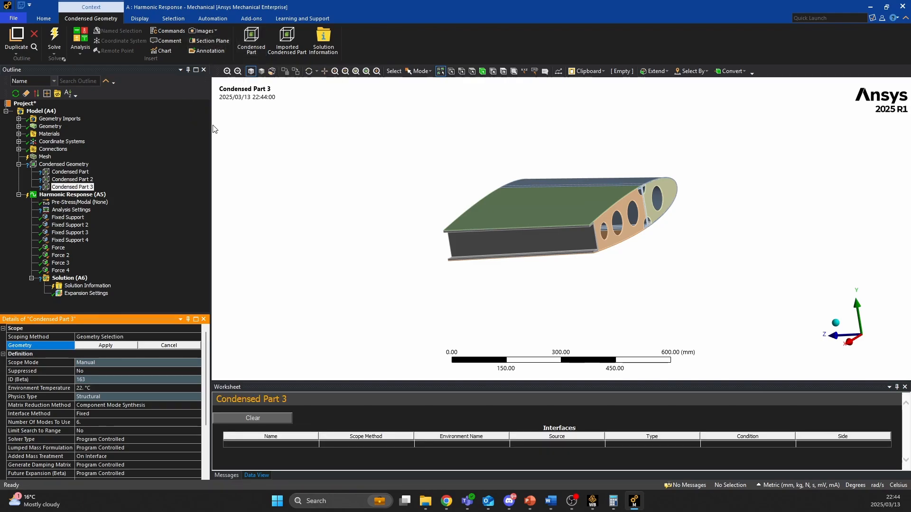
# Scope the first condensed part to the rear spar body using body selection.
pyautogui.click(76, 172)
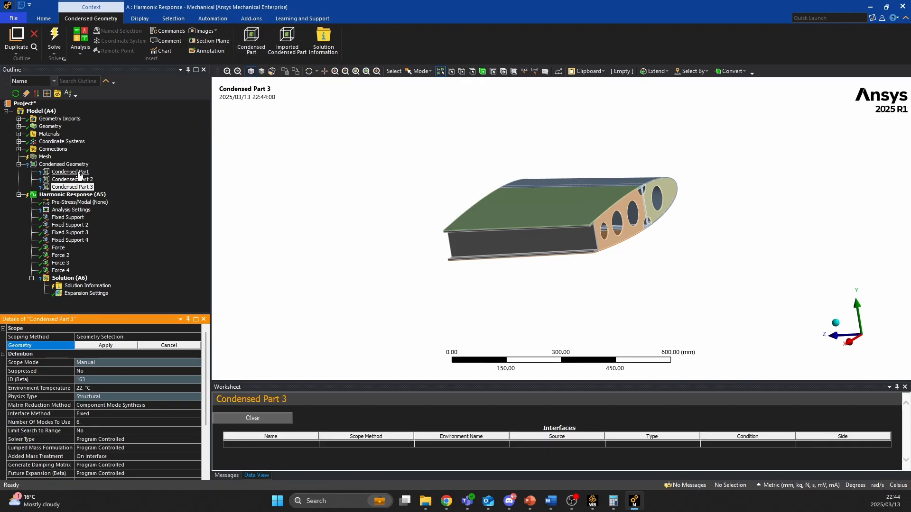
pyautogui.click(482, 72)
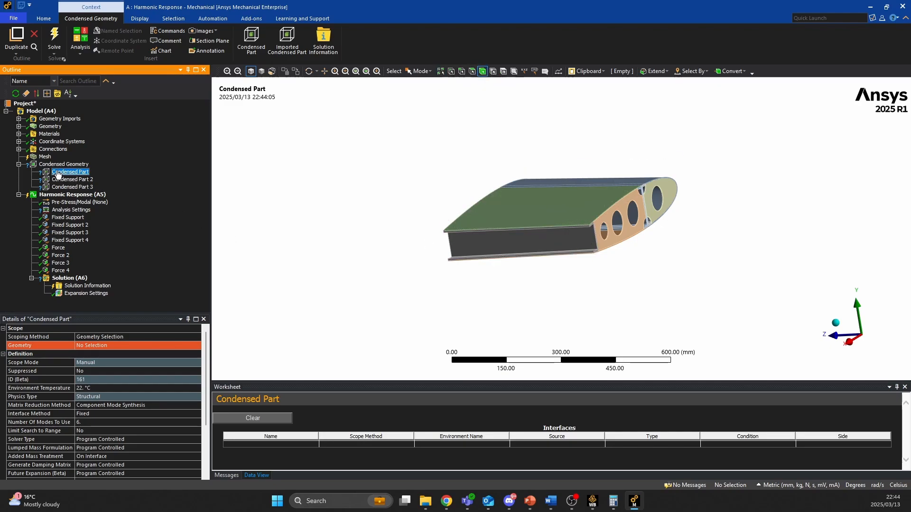
pyautogui.click(86, 345)
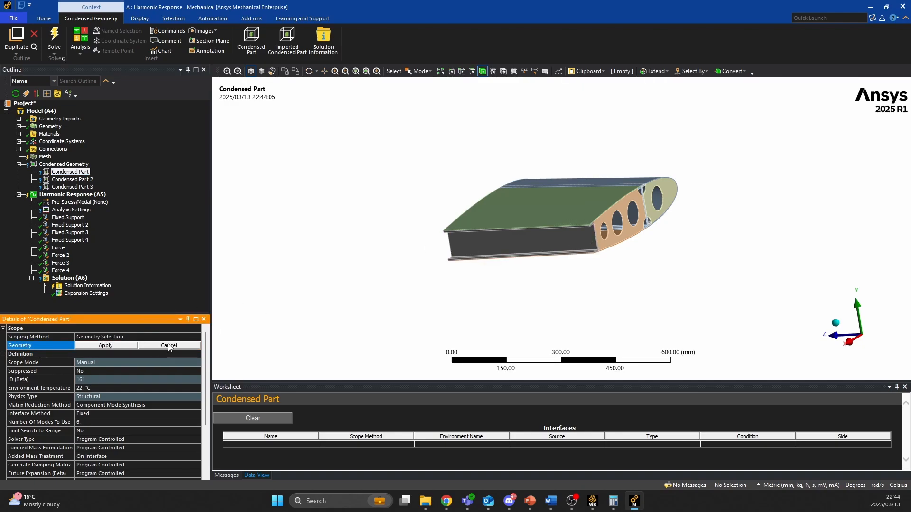
pyautogui.click(571, 235)
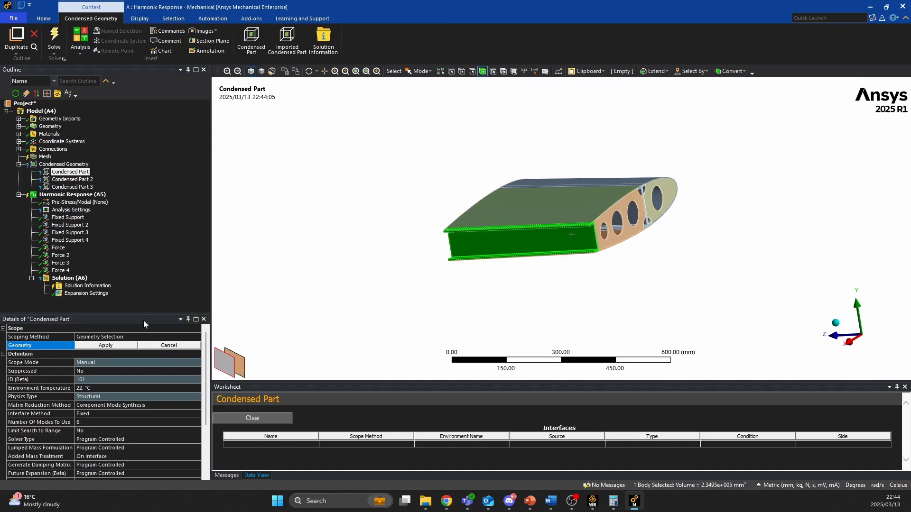
pyautogui.click(111, 346)
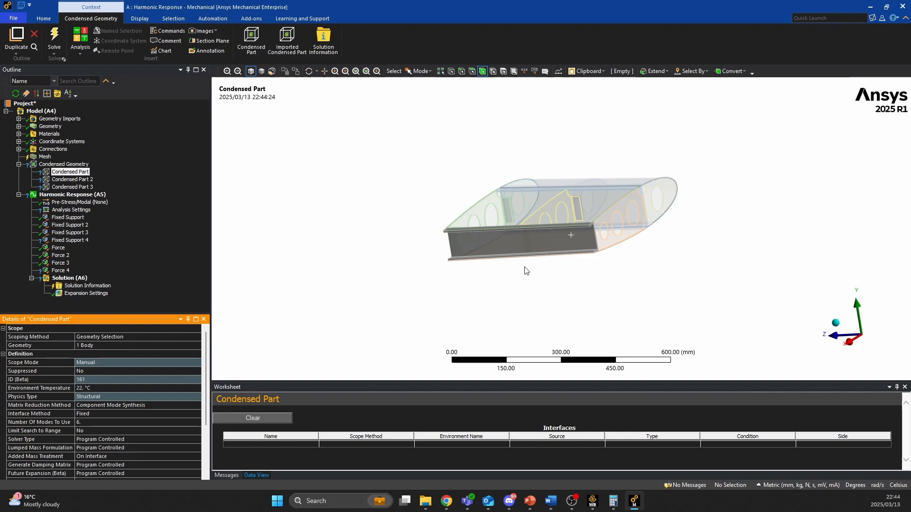
# Scope the second condensed part to the spar body directly behind the leading spar.
pyautogui.moveTo(525, 271); pyautogui.dragTo(576, 275, button='middle')
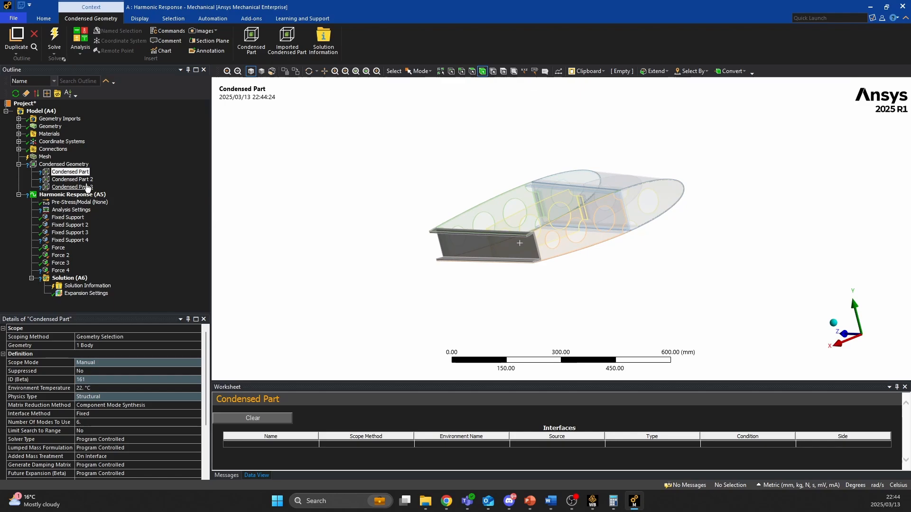
pyautogui.click(73, 180)
pyautogui.click(606, 220)
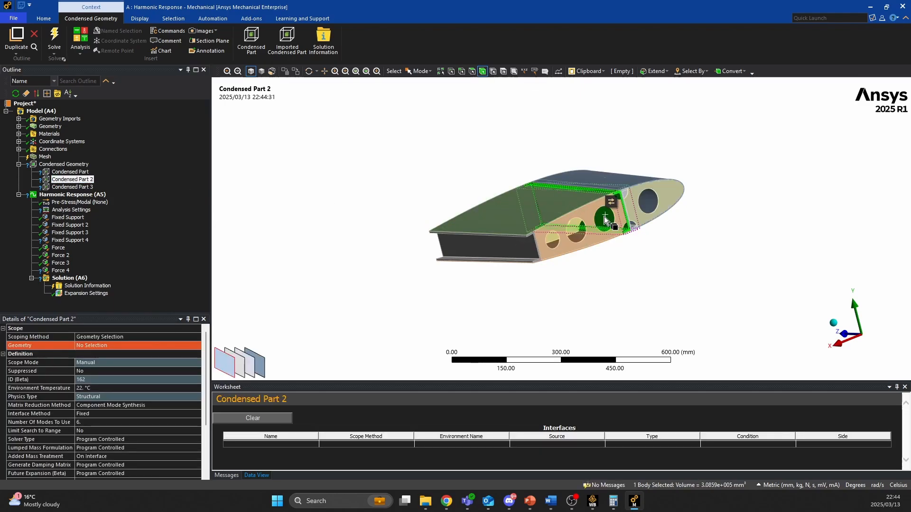
pyautogui.click(88, 346)
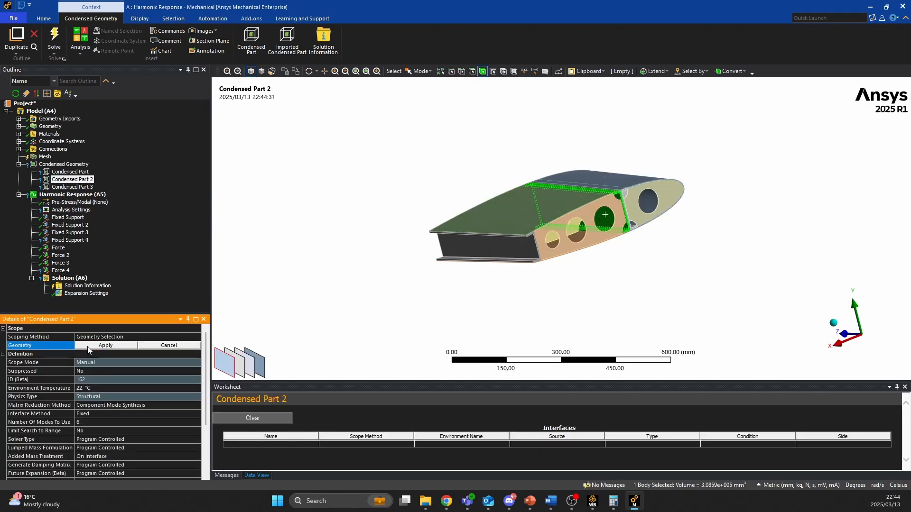
pyautogui.click(87, 347)
# Scope the third condensed part to the leading spar body.
pyautogui.click(72, 187)
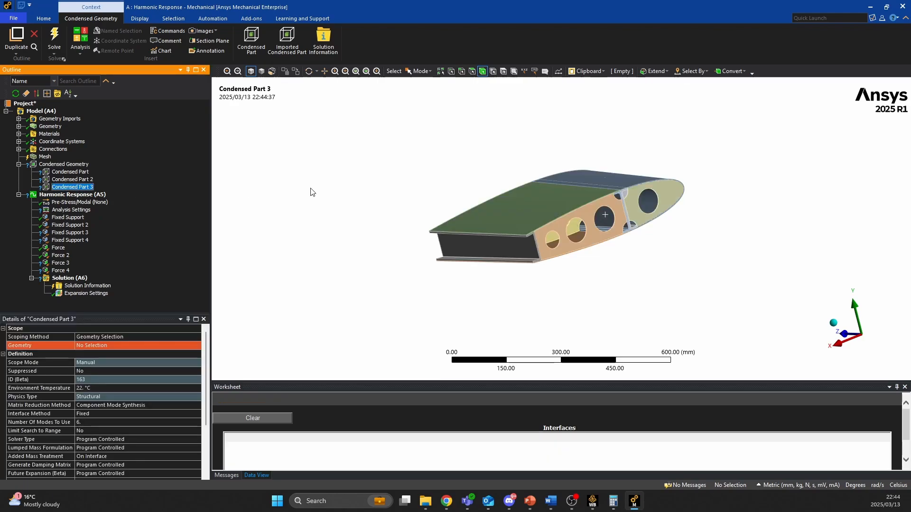
pyautogui.click(622, 190)
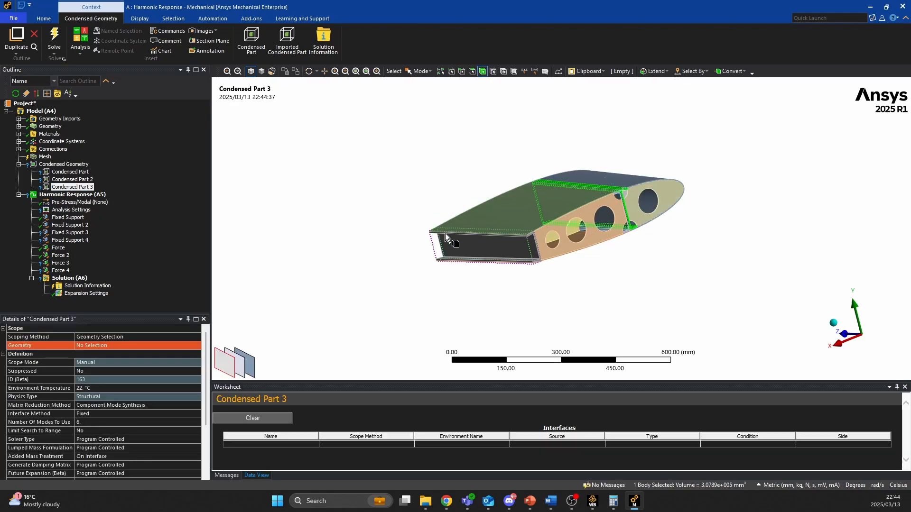
pyautogui.click(87, 348)
pyautogui.click(88, 347)
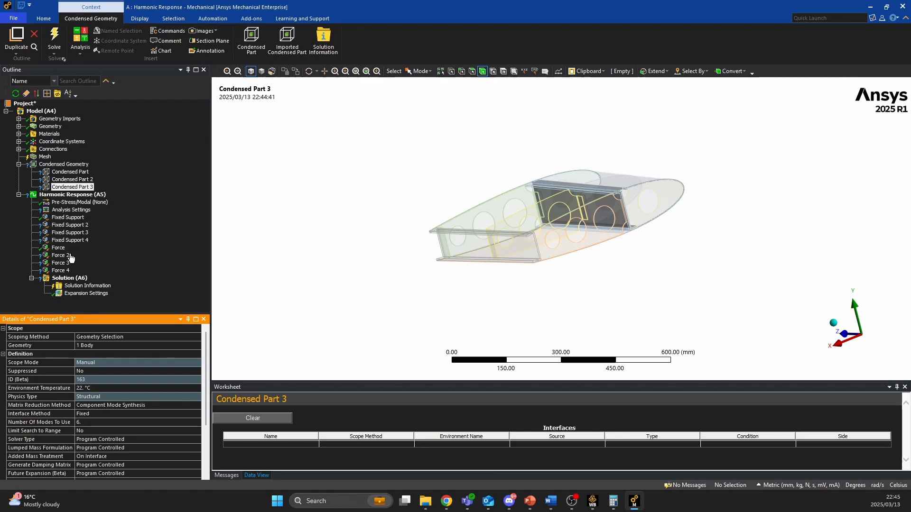
# Review the condensed geometry and the first condensed part's reduction, interface and data management settings.
pyautogui.click(83, 164)
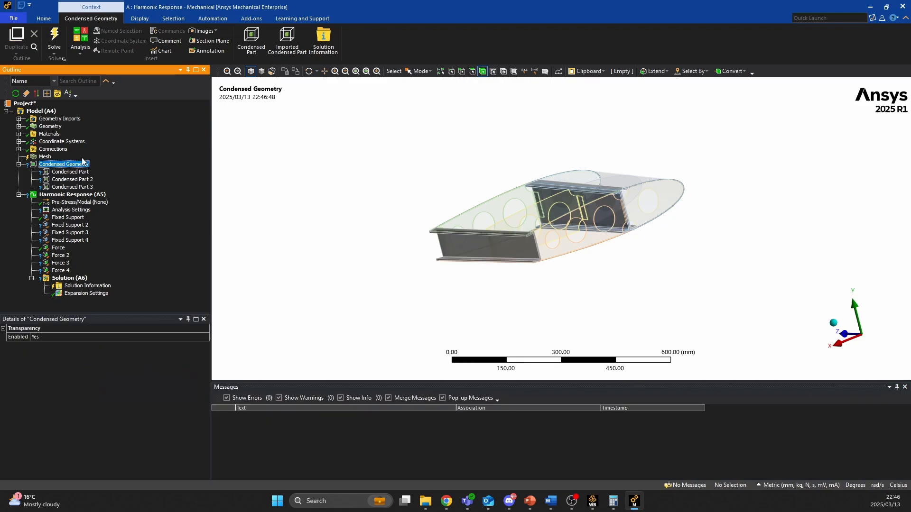
pyautogui.click(71, 172)
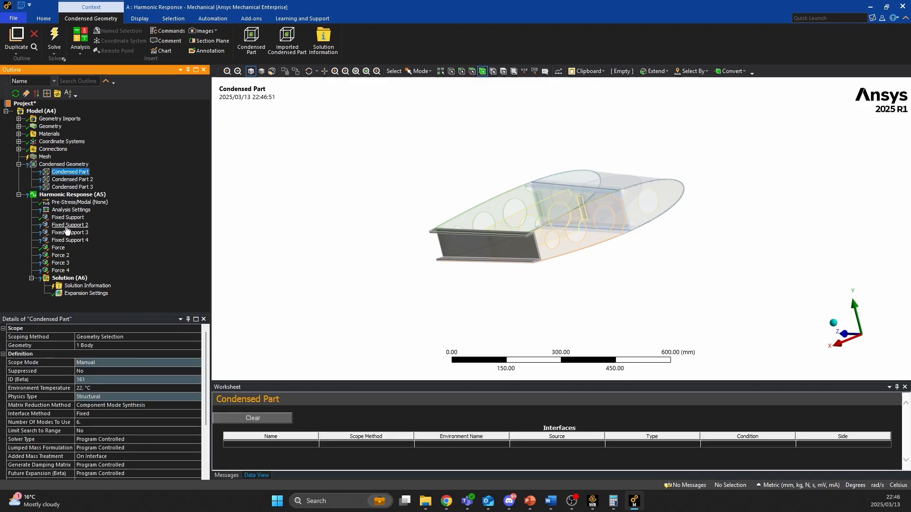
pyautogui.scroll(-3, 86, 372)
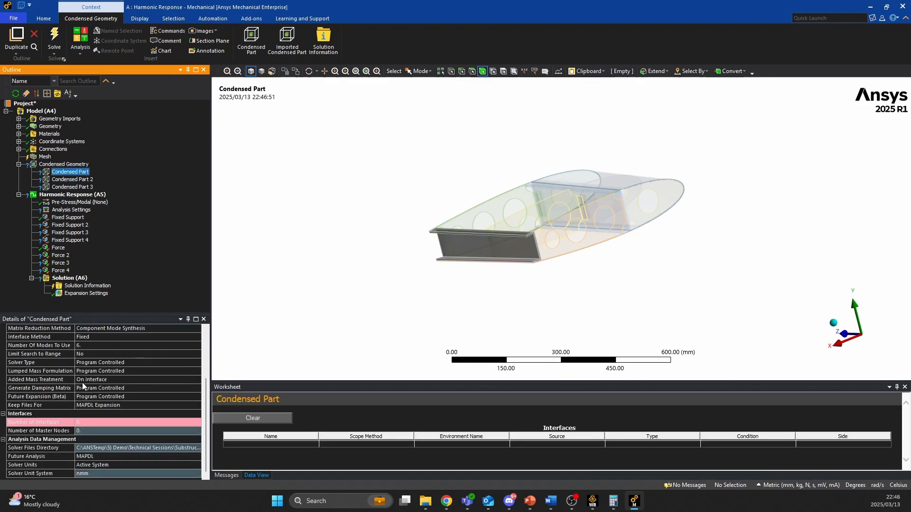
pyautogui.scroll(1, 65, 427)
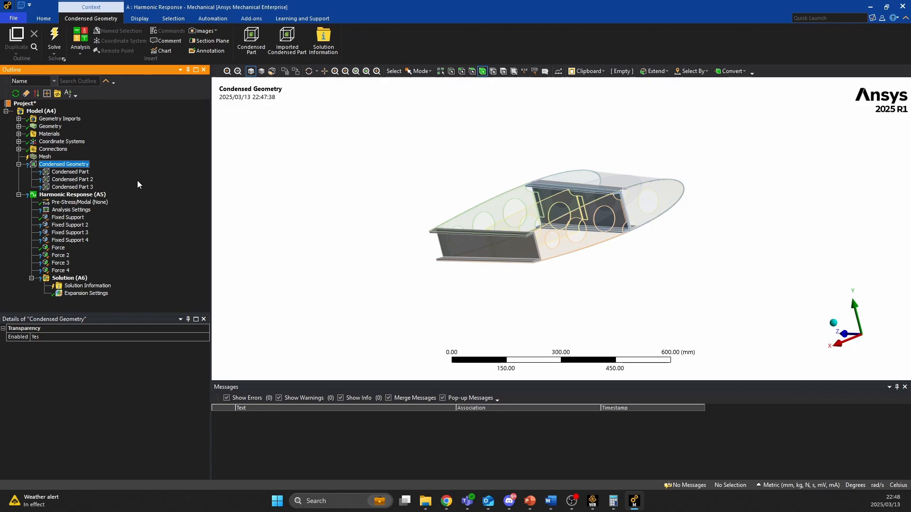
pyautogui.click(79, 171)
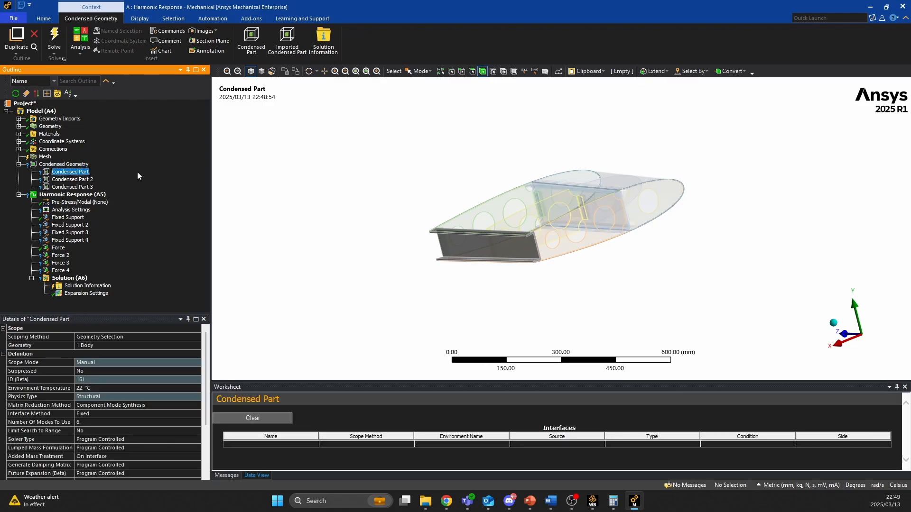
pyautogui.click(90, 164)
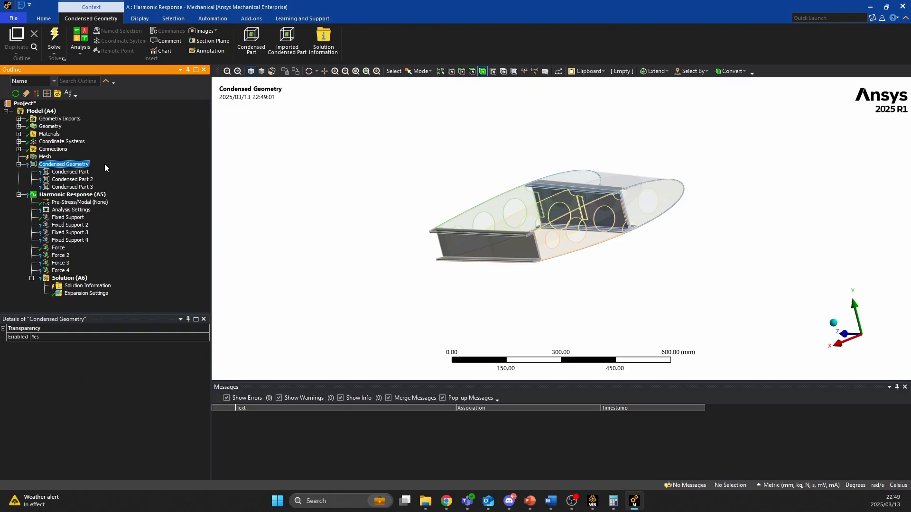
# Detect the first condensed part's interfaces automatically and enlarge the worksheet to check the listed contacts, support and force.
pyautogui.click(72, 172)
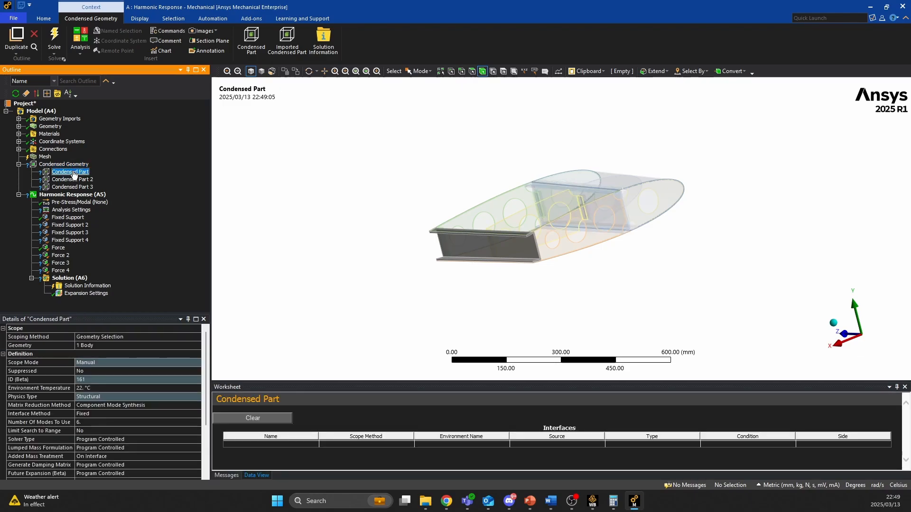
pyautogui.rightClick(73, 173)
pyautogui.moveTo(122, 177)
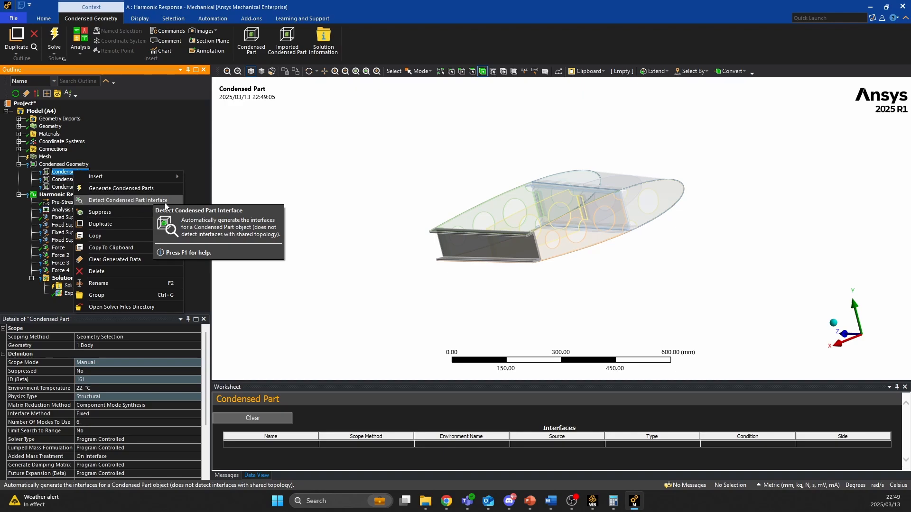
pyautogui.click(112, 199)
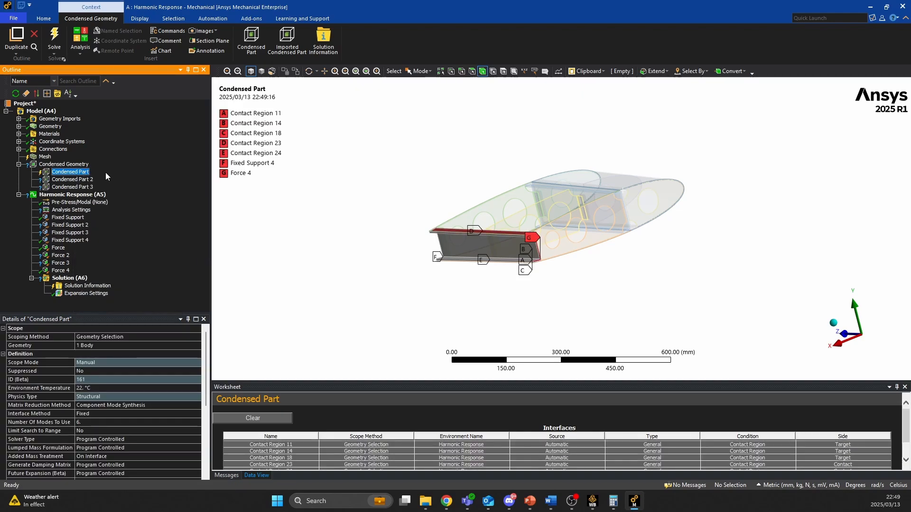
pyautogui.moveTo(428, 207); pyautogui.dragTo(318, 291, button='middle')
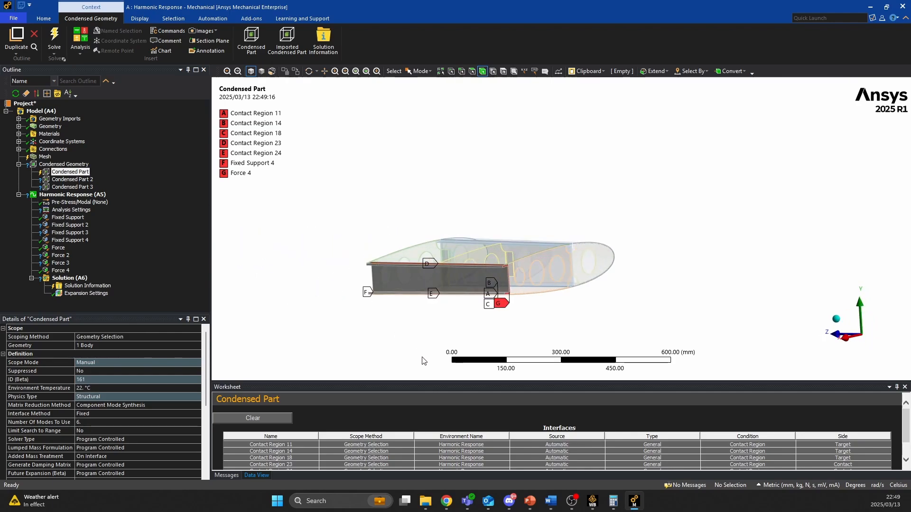
pyautogui.moveTo(455, 380); pyautogui.dragTo(455, 322)
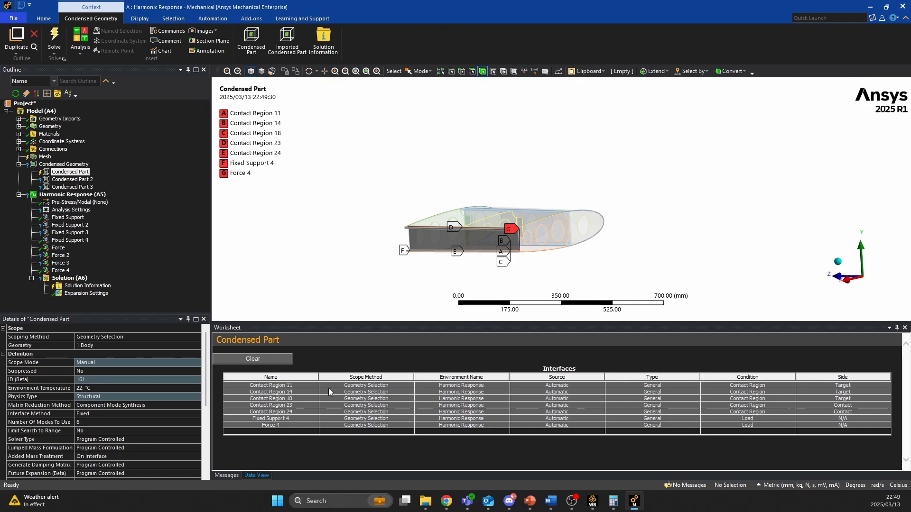
pyautogui.click(262, 422)
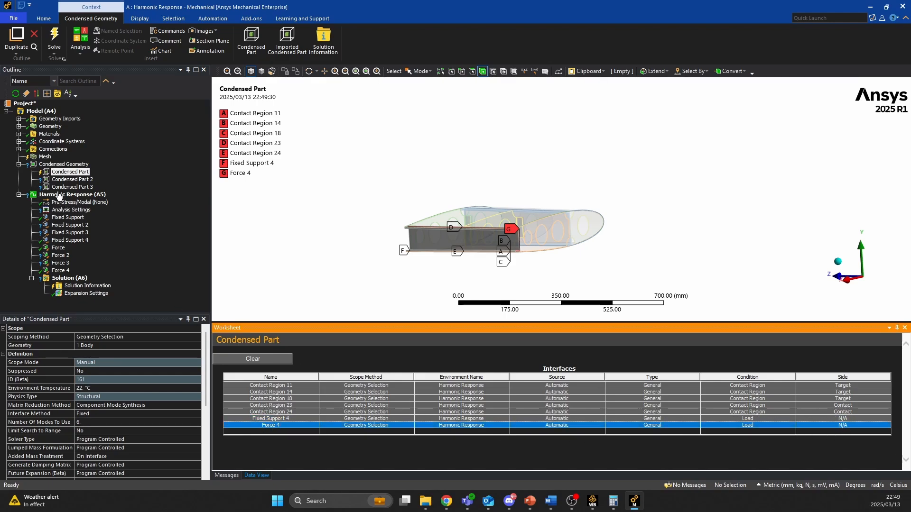
# Detect the interfaces of the second and third condensed parts automatically and check each part's interface list.
pyautogui.click(71, 180)
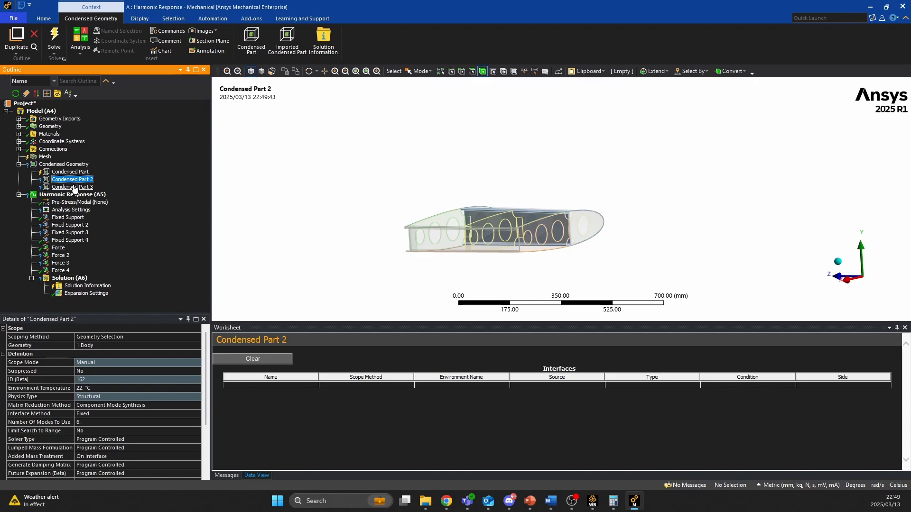
pyautogui.keyDown('ctrl'); pyautogui.click(75, 187); pyautogui.keyUp('ctrl')
pyautogui.rightClick(78, 183)
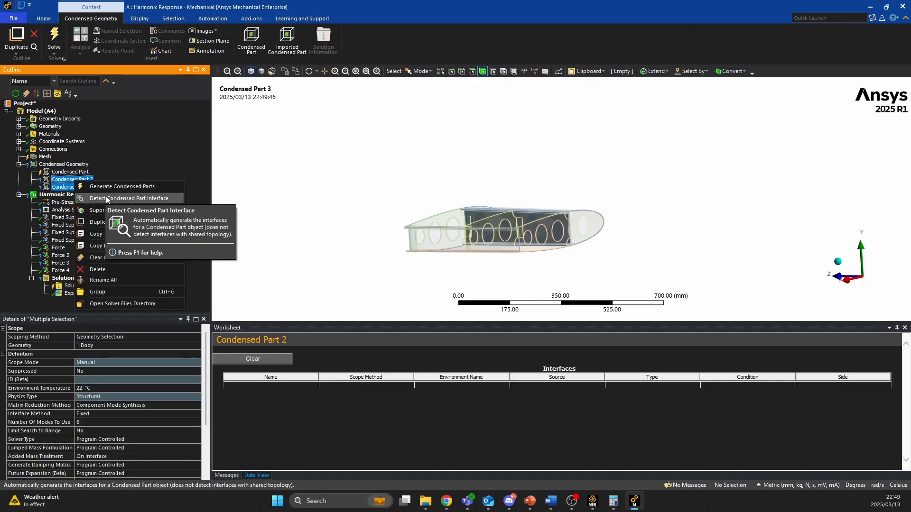
pyautogui.click(106, 198)
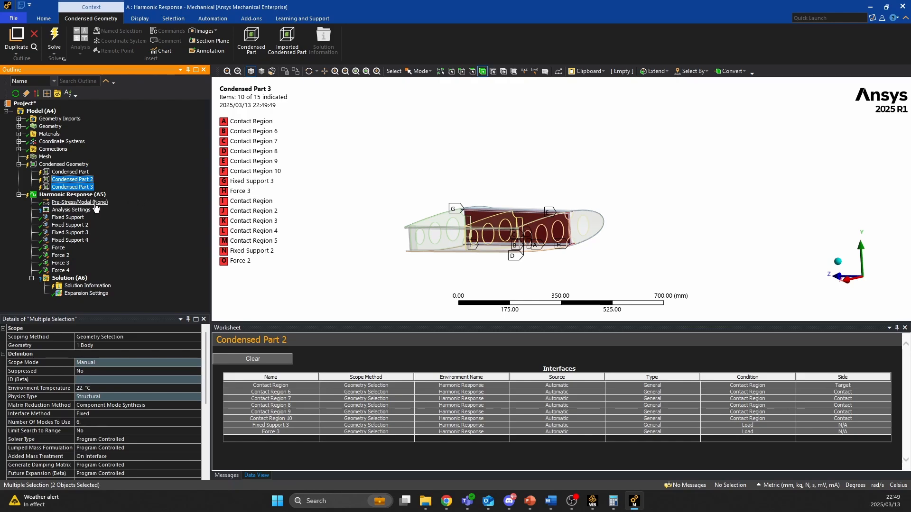
pyautogui.click(72, 181)
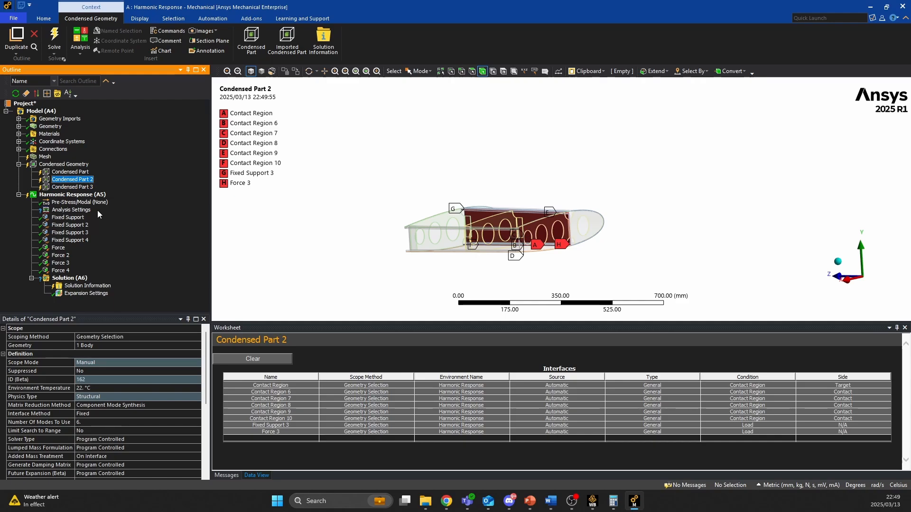
pyautogui.click(67, 188)
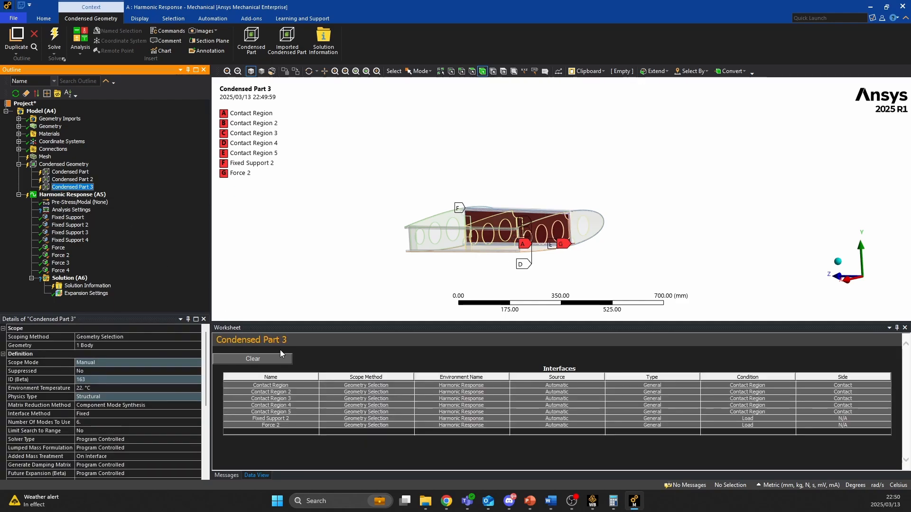
# Generate all three condensed parts from the condensed geometry.
pyautogui.click(58, 166)
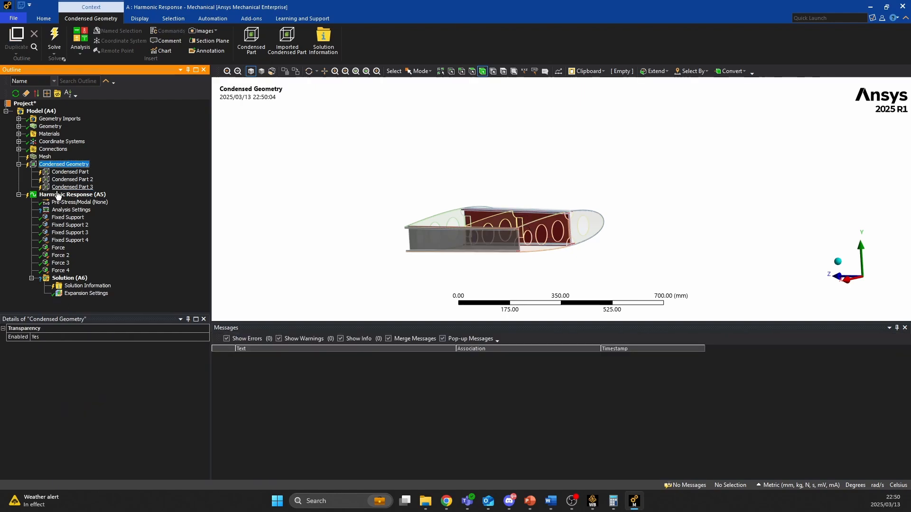
pyautogui.rightClick(61, 166)
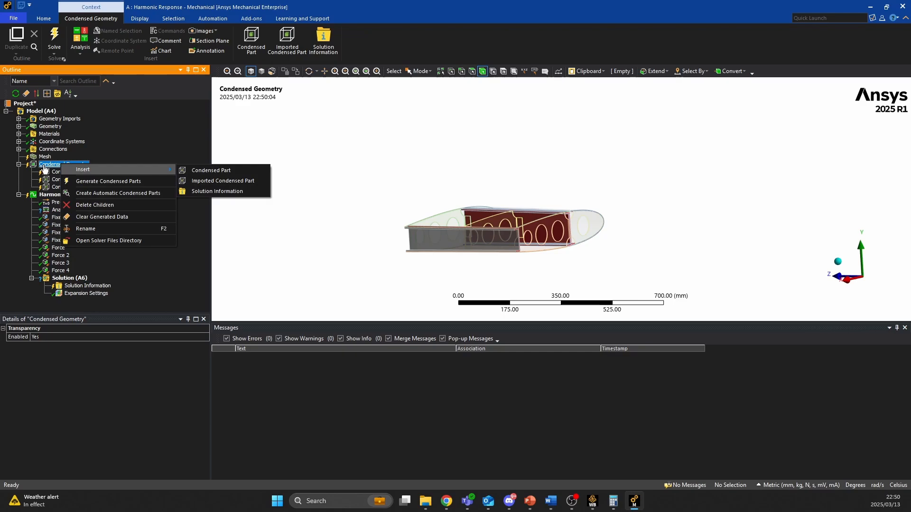
pyautogui.click(116, 185)
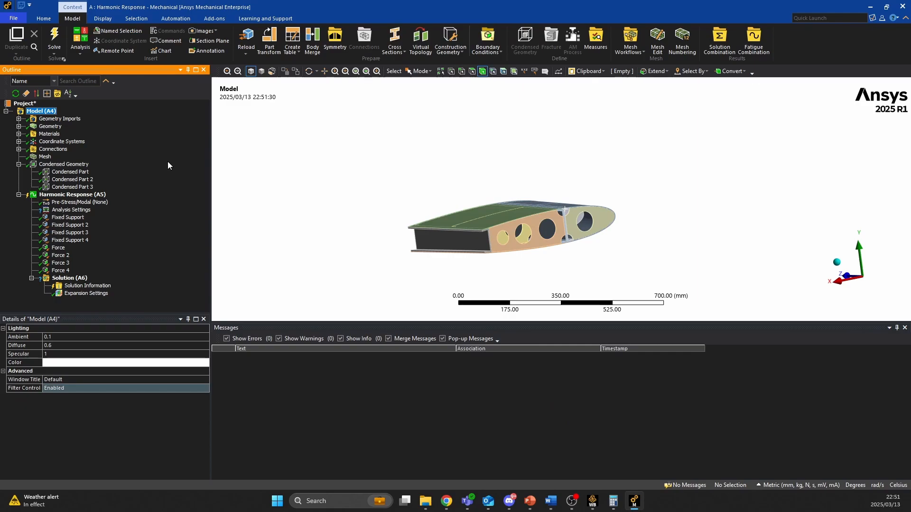
# Examine the number of interfaces and master nodes for each of the three generated condensed parts.
pyautogui.click(71, 171)
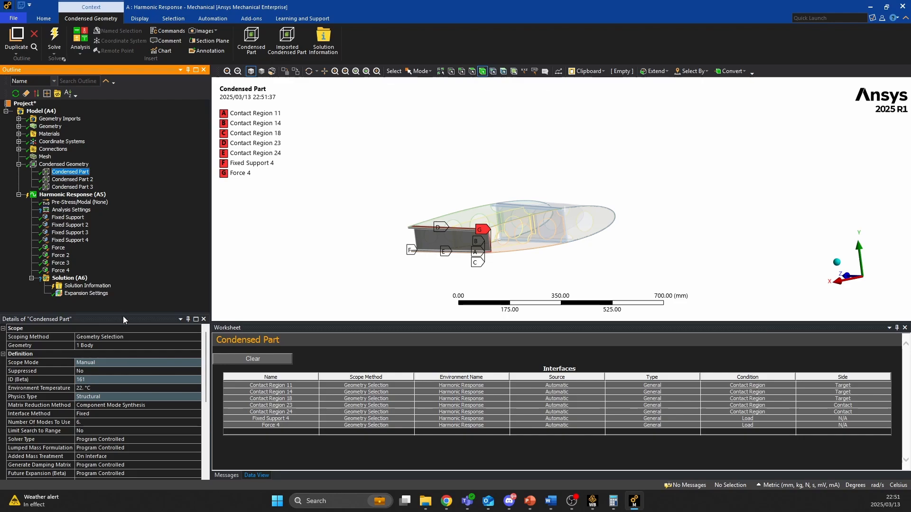
pyautogui.scroll(-2, 143, 384)
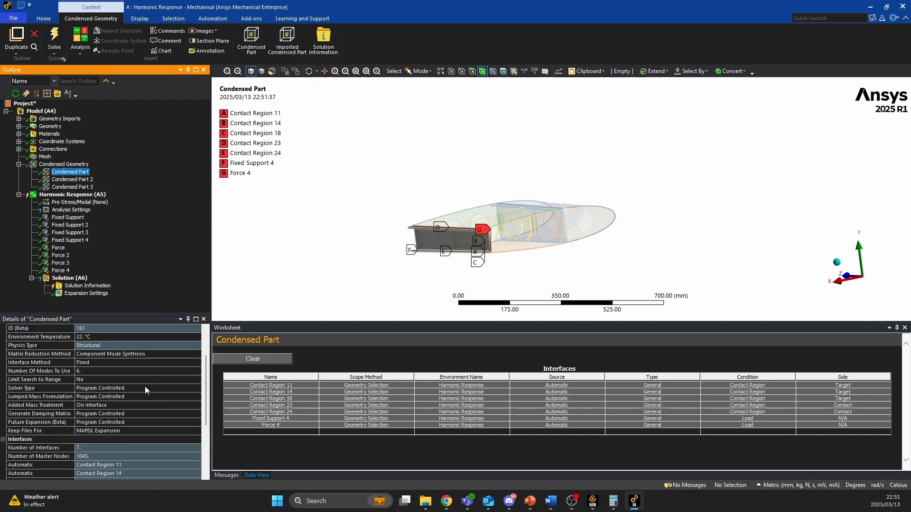
pyautogui.scroll(-1, 145, 389)
pyautogui.scroll(-1, 144, 386)
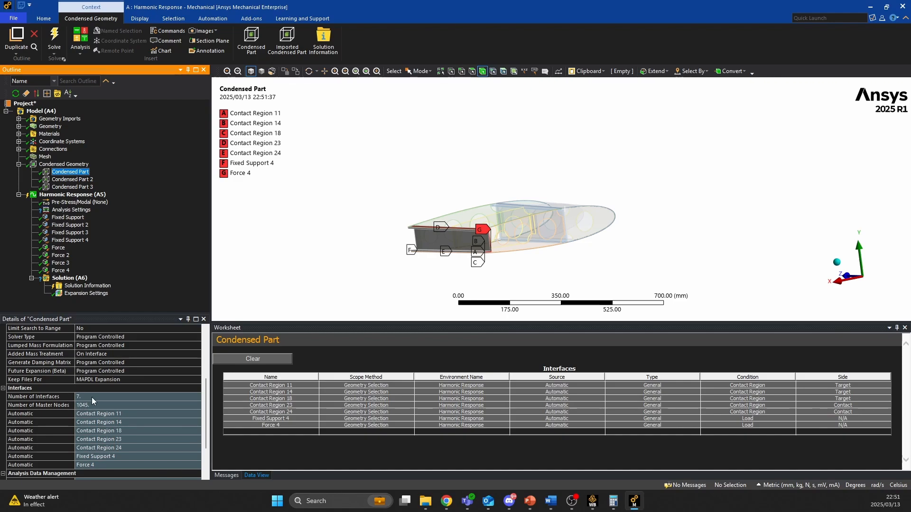
pyautogui.click(71, 396)
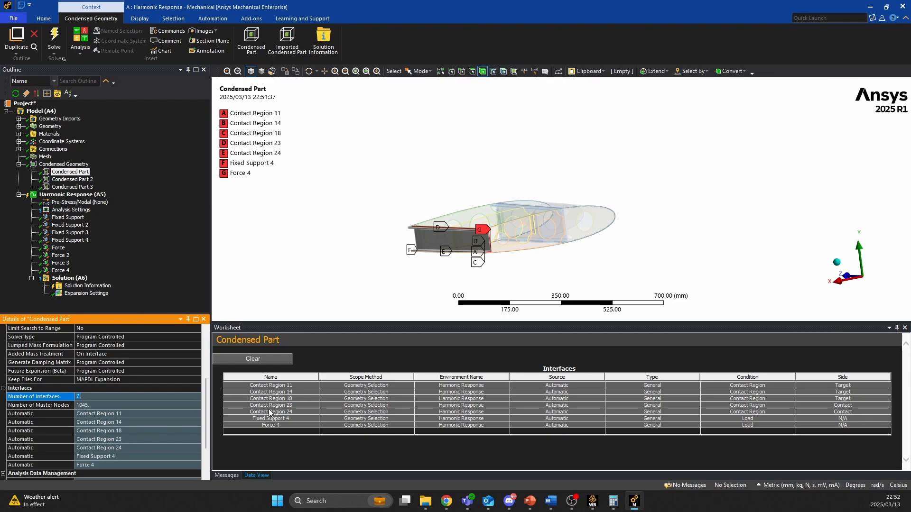
pyautogui.click(102, 405)
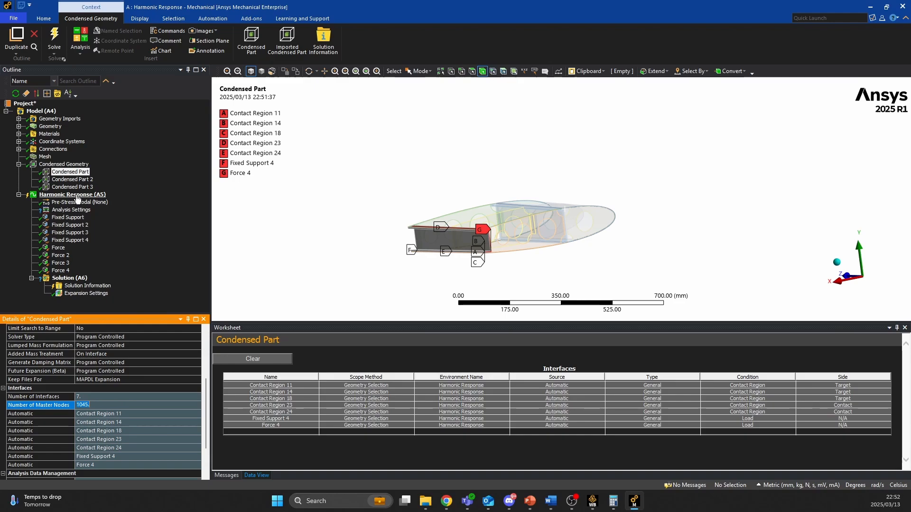
pyautogui.click(73, 180)
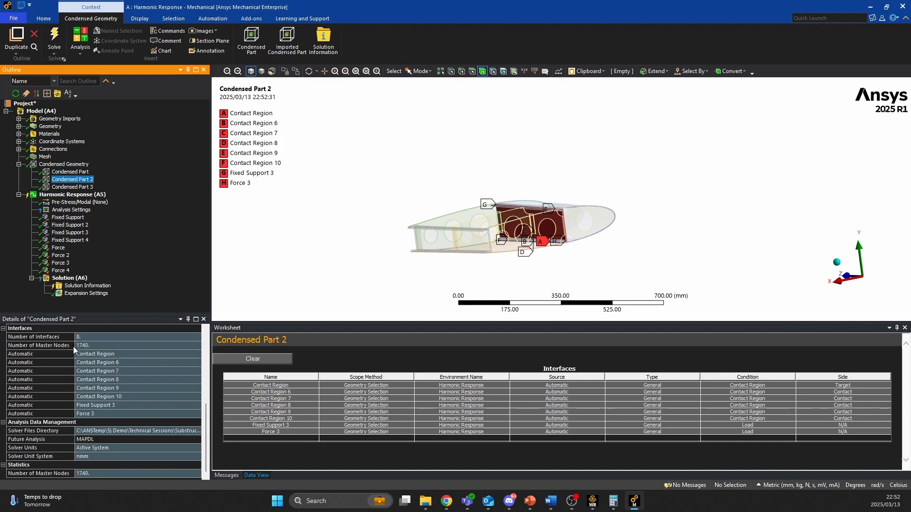
pyautogui.click(69, 187)
pyautogui.scroll(-8, 99, 414)
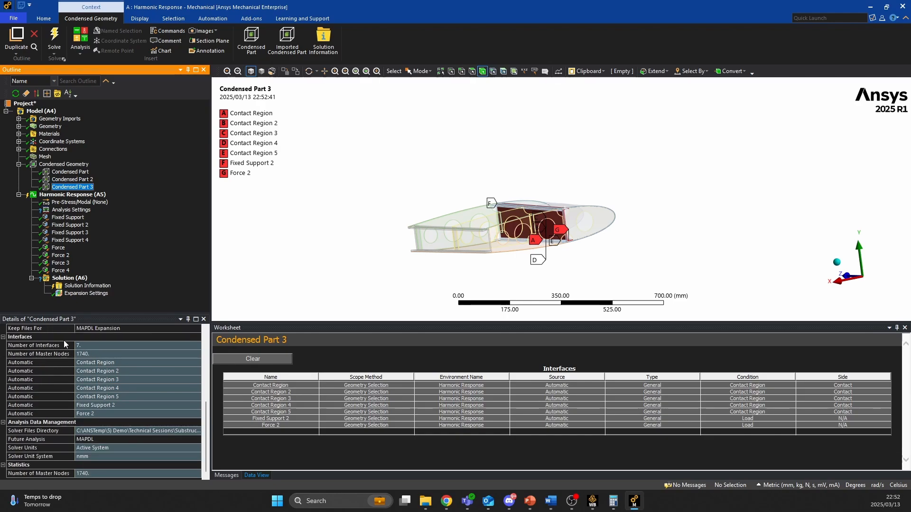
# Set the harmonic analysis frequency range maximum to 450 Hz.
pyautogui.click(83, 209)
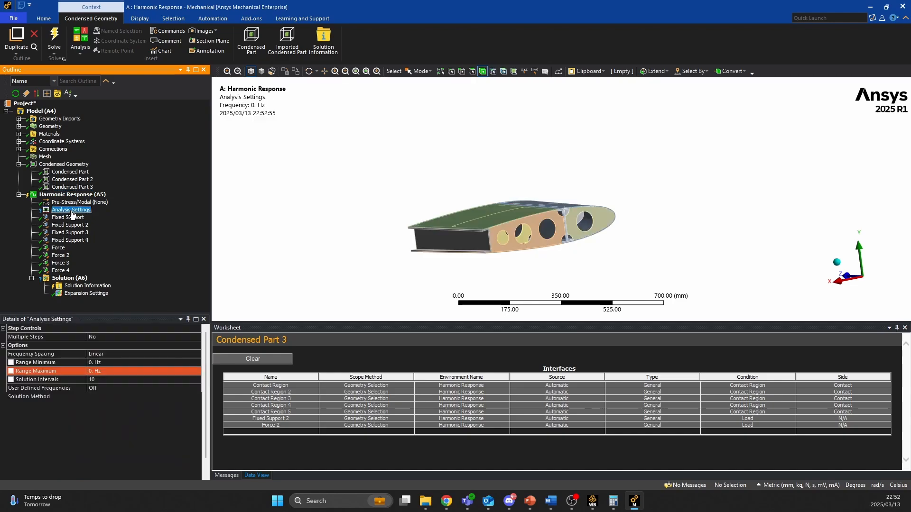
pyautogui.click(95, 372)
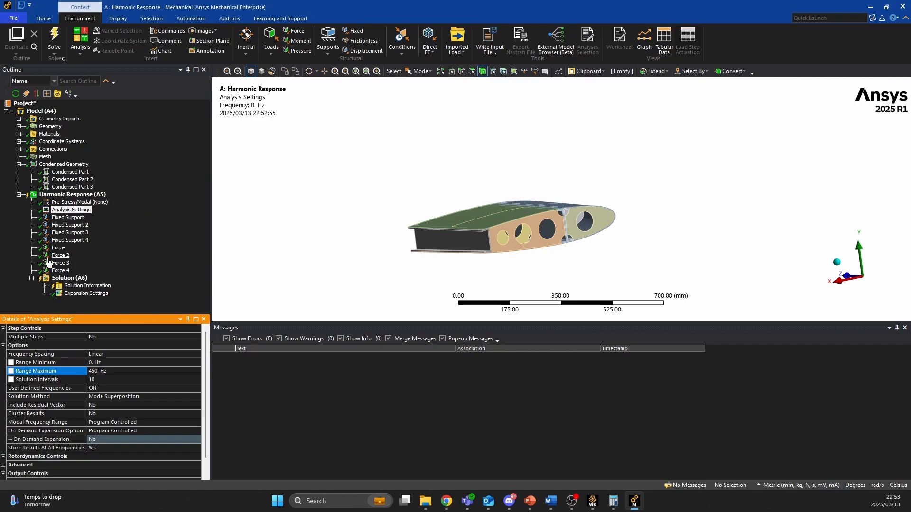
pyautogui.click(67, 195)
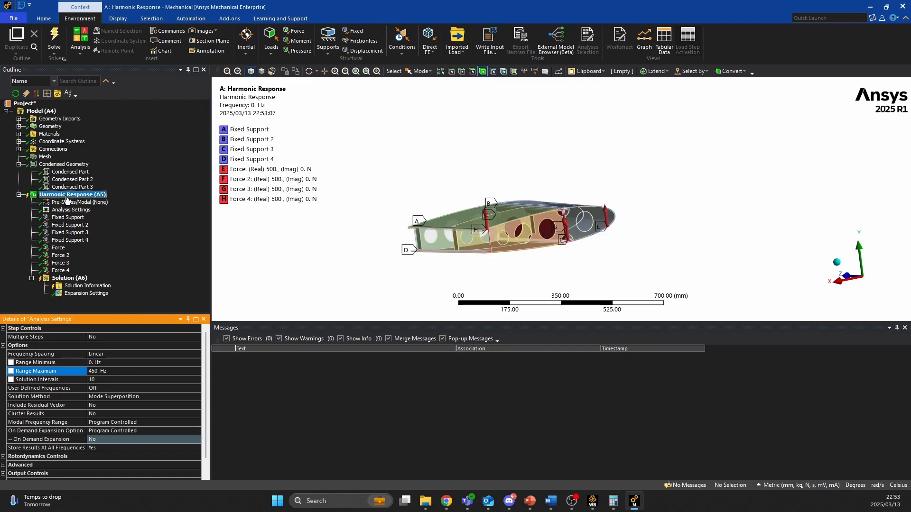
pyautogui.rightClick(66, 198)
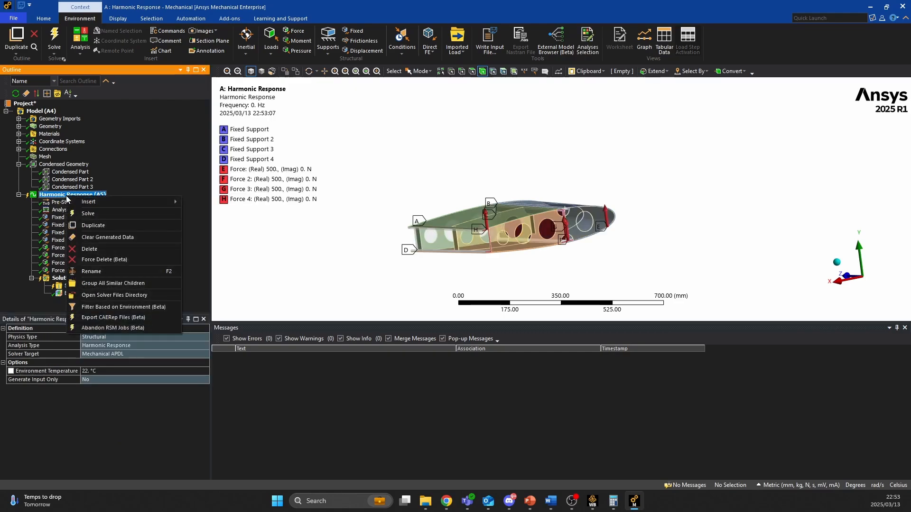
pyautogui.click(15, 243)
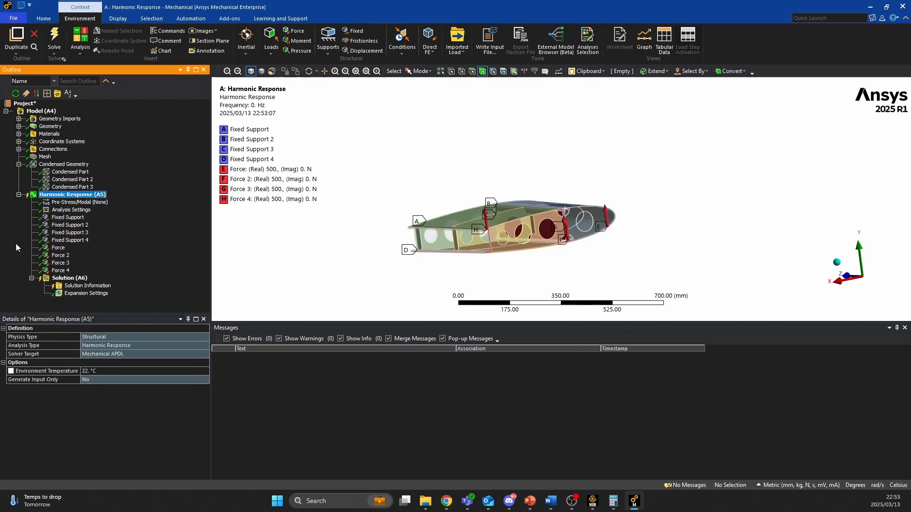
# Enable expansion of all results for all three condensed parts in the expansion settings.
pyautogui.click(110, 286)
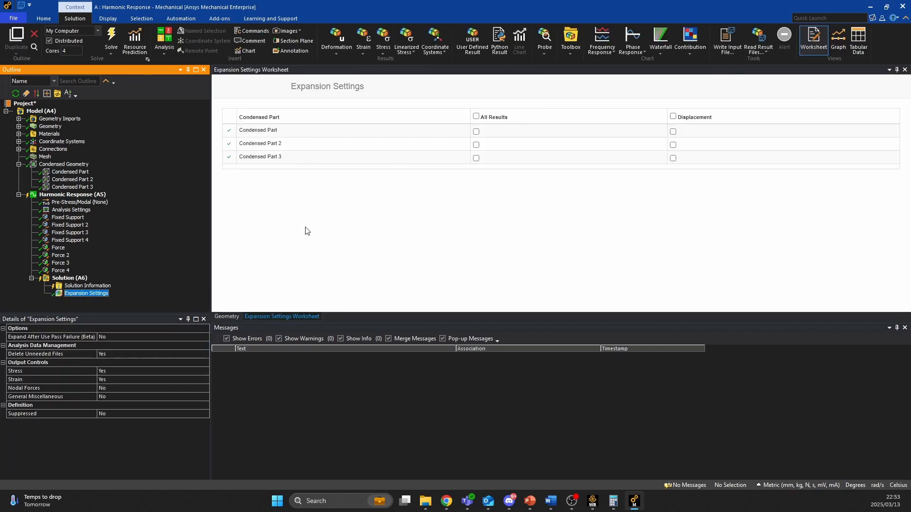
pyautogui.click(672, 116)
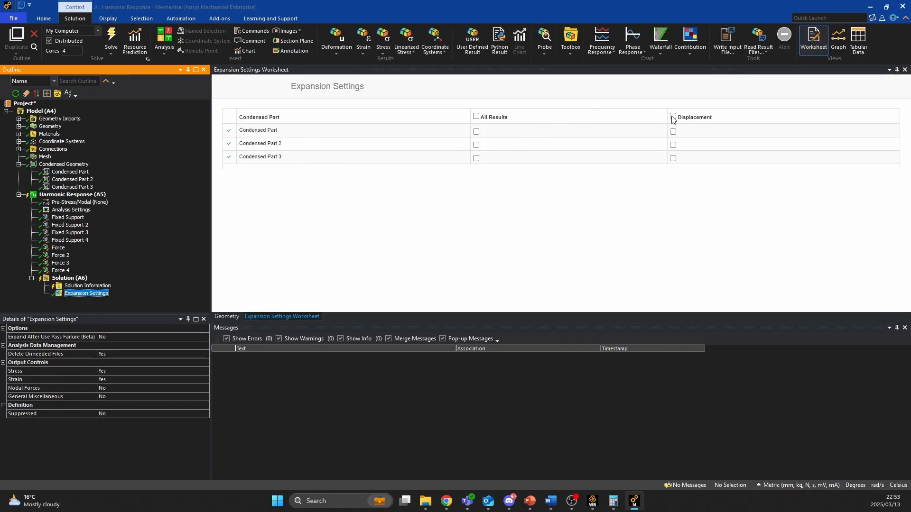
pyautogui.click(476, 116)
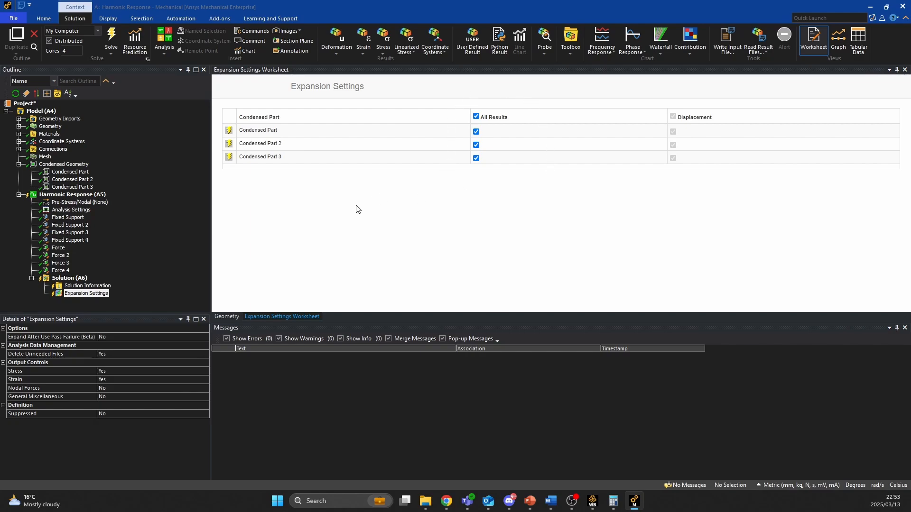
# Solve the harmonic response analysis and open the solution to check its solved frequencies.
pyautogui.rightClick(66, 195)
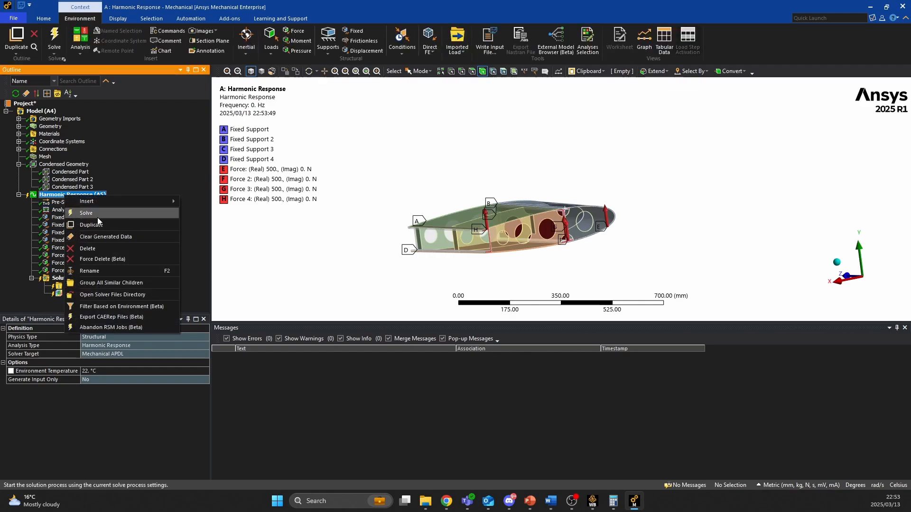
pyautogui.press('Escape')
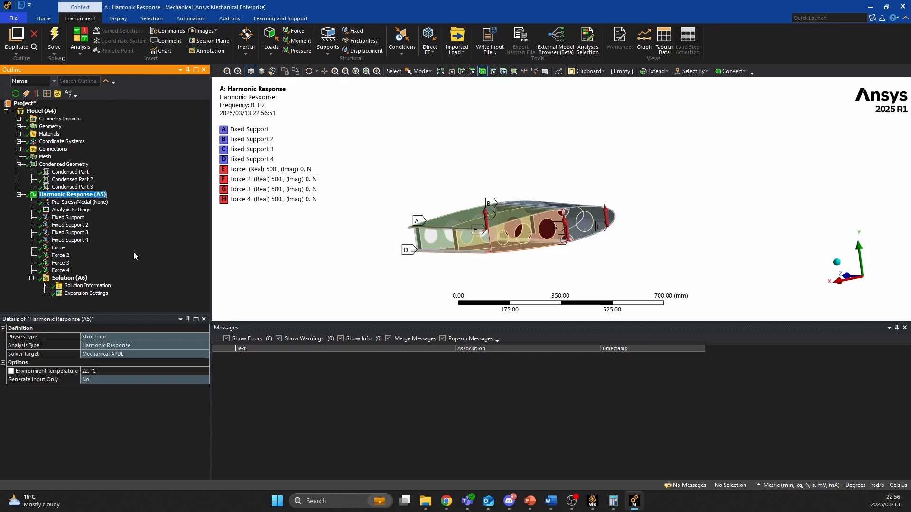
pyautogui.click(71, 278)
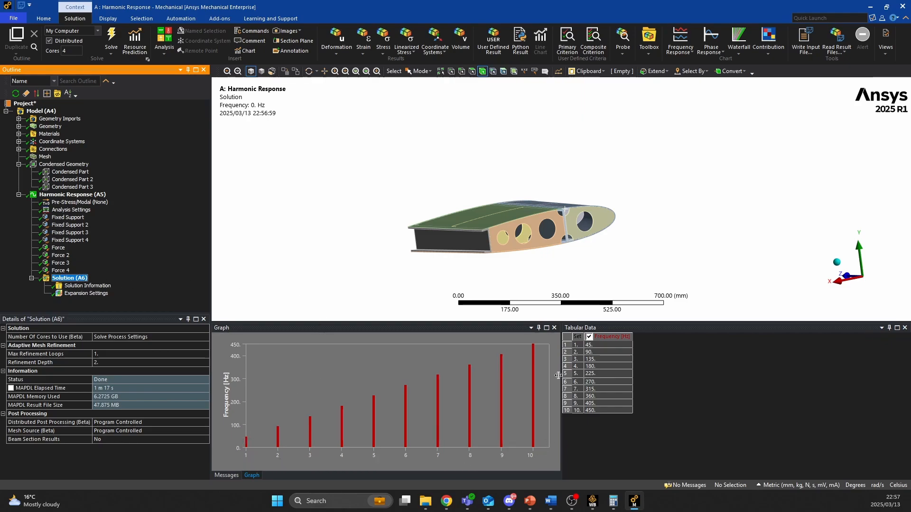
# Add total deformation and equivalent (von-Mises) stress results to the solution and evaluate them.
pyautogui.rightClick(67, 282)
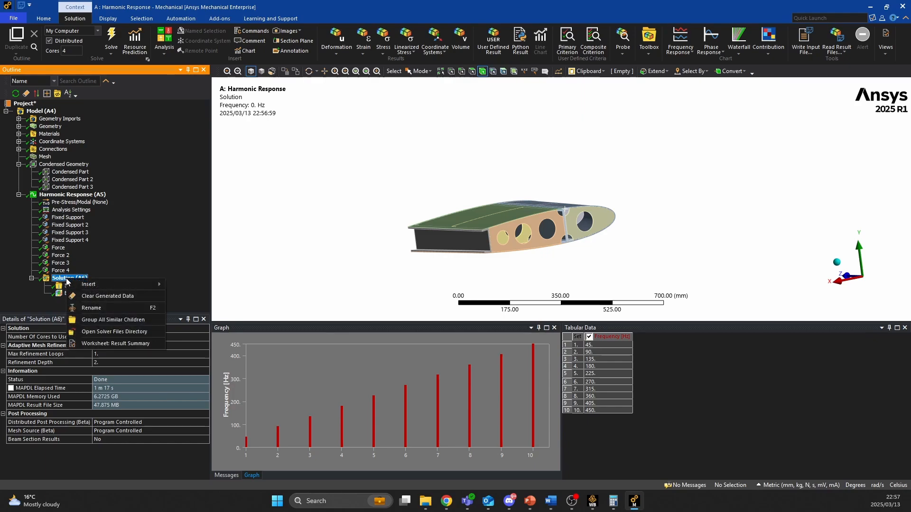
pyautogui.moveTo(108, 285)
pyautogui.moveTo(208, 284)
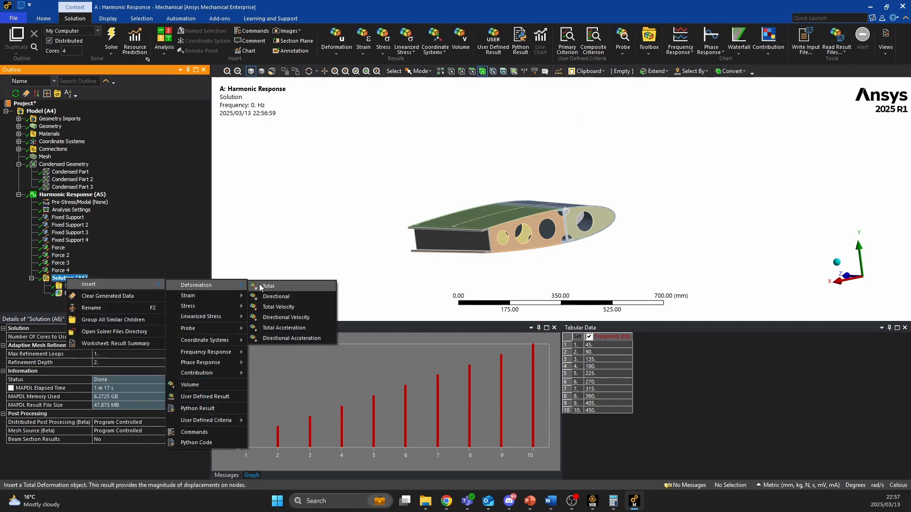
pyautogui.click(277, 283)
pyautogui.rightClick(71, 282)
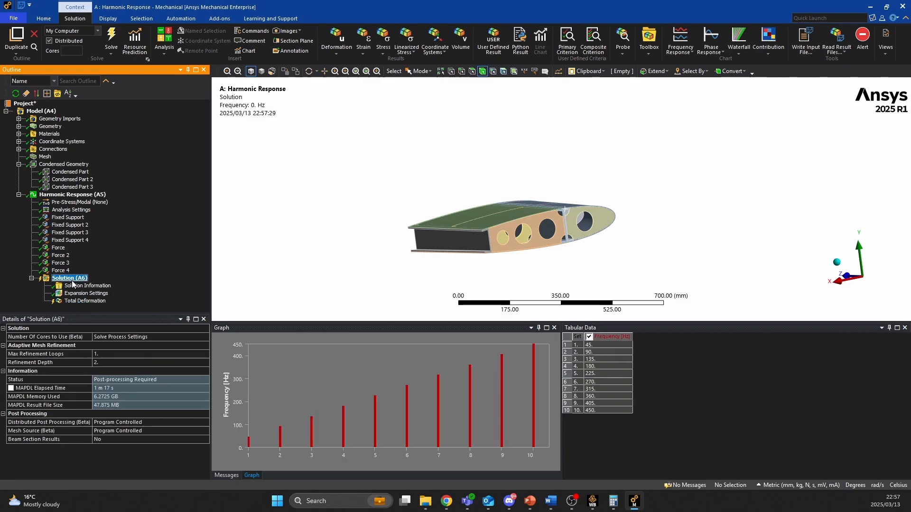
pyautogui.moveTo(166, 287)
pyautogui.moveTo(212, 302)
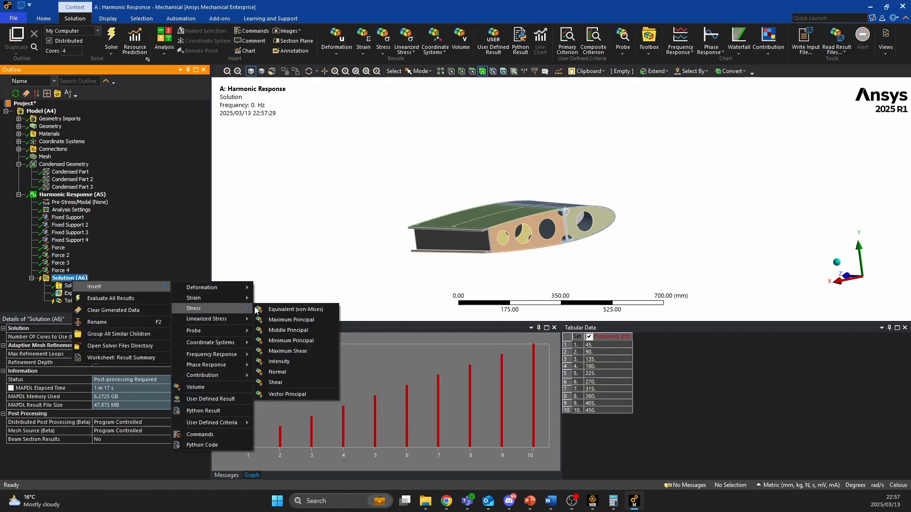
pyautogui.click(278, 309)
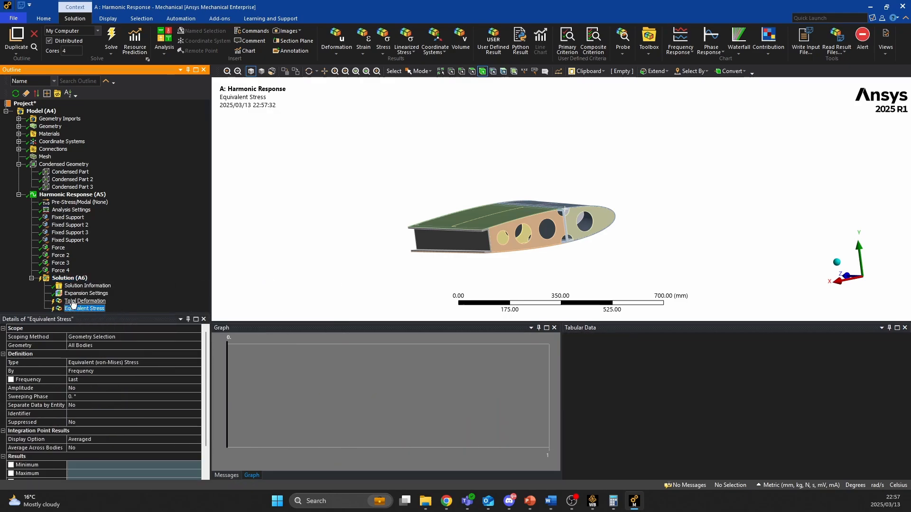
pyautogui.rightClick(69, 278)
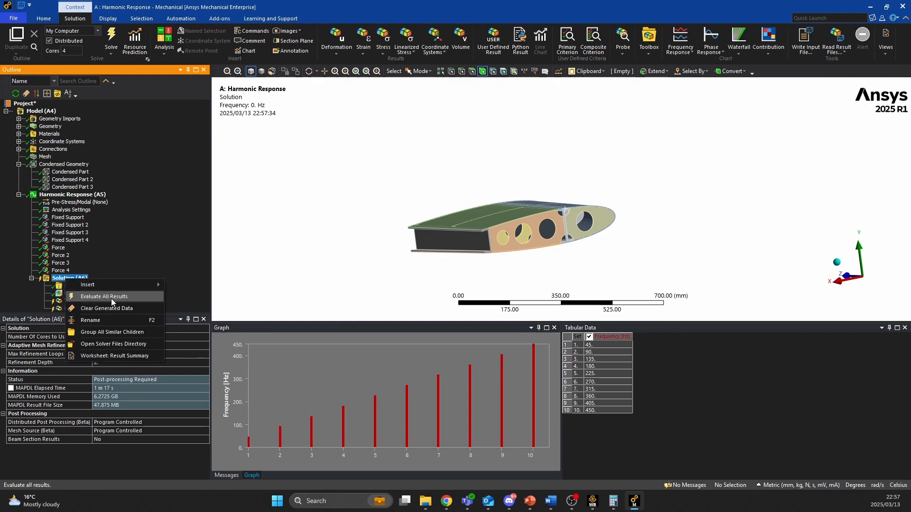
pyautogui.click(111, 297)
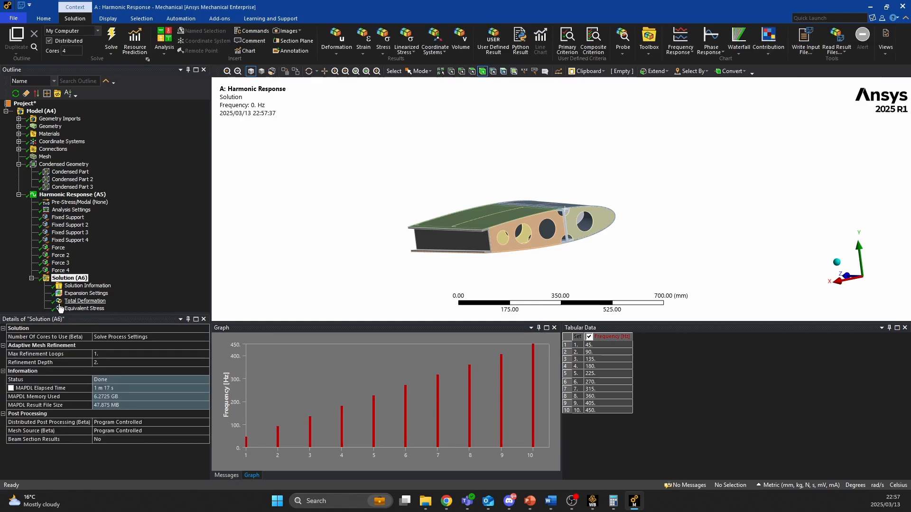
# Display the total deformation of the wing section from an upper oblique angle and play its animation.
pyautogui.click(73, 302)
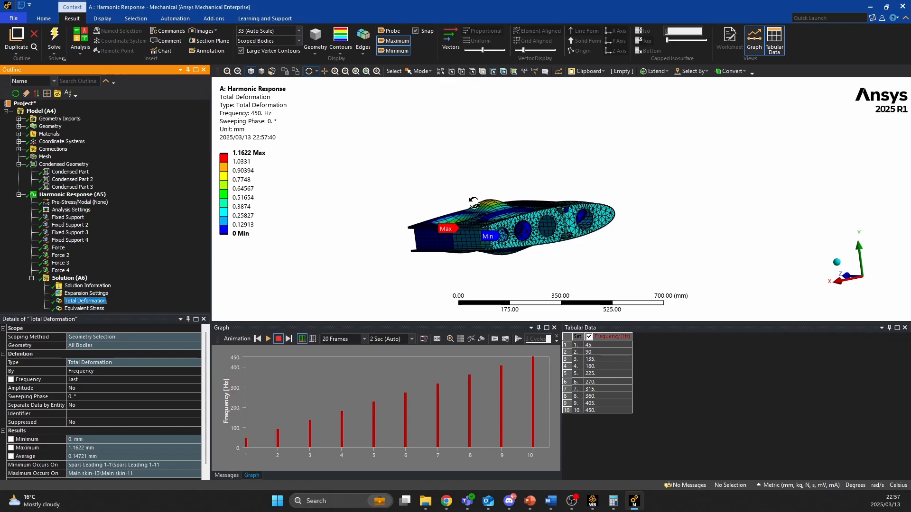
pyautogui.moveTo(488, 190); pyautogui.dragTo(483, 211)
pyautogui.click(267, 340)
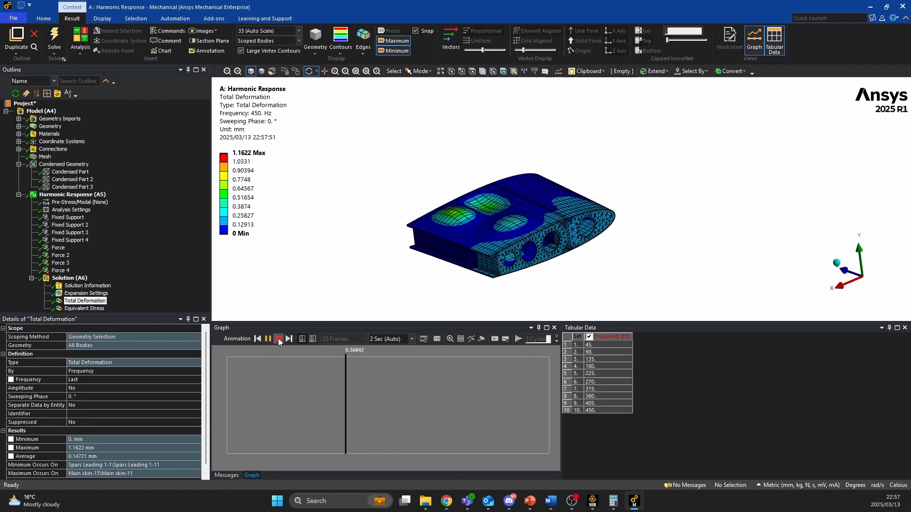
# Stop the total deformation animation, then display the equivalent stress result and play its animation before returning to total deformation.
pyautogui.click(278, 339)
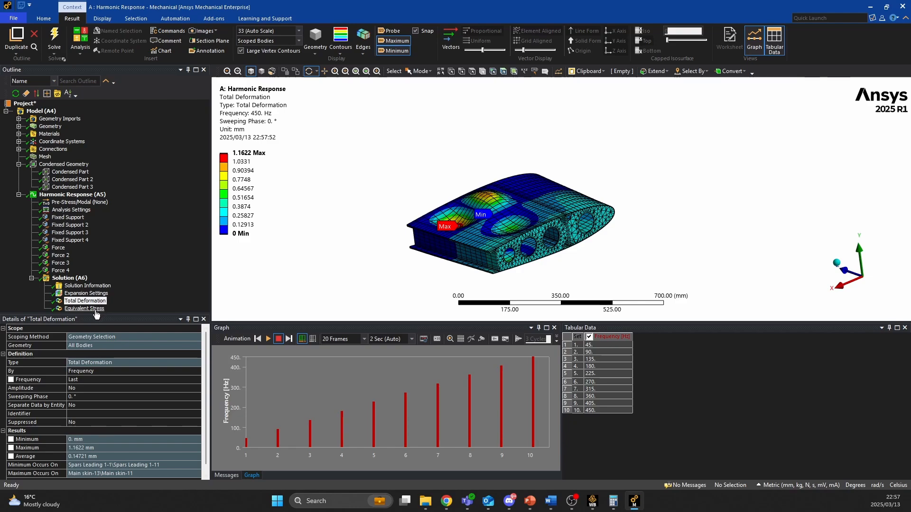
pyautogui.click(85, 308)
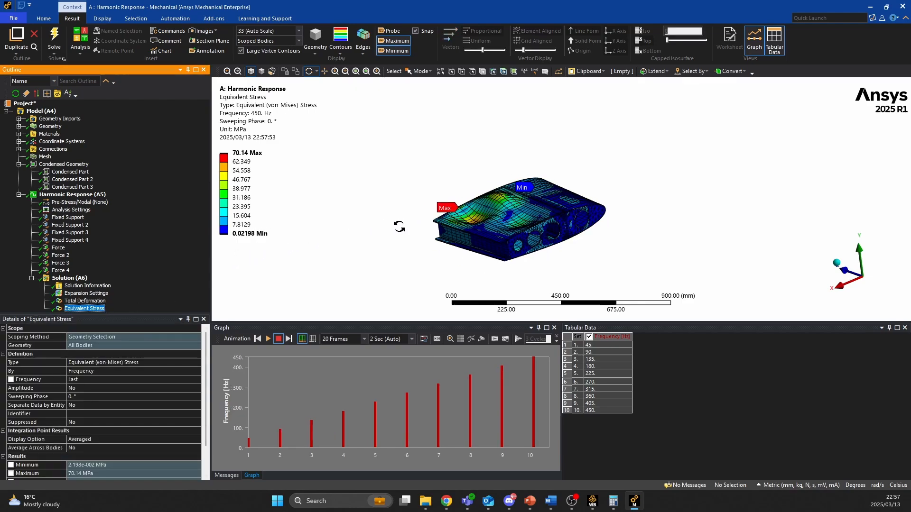
pyautogui.click(267, 339)
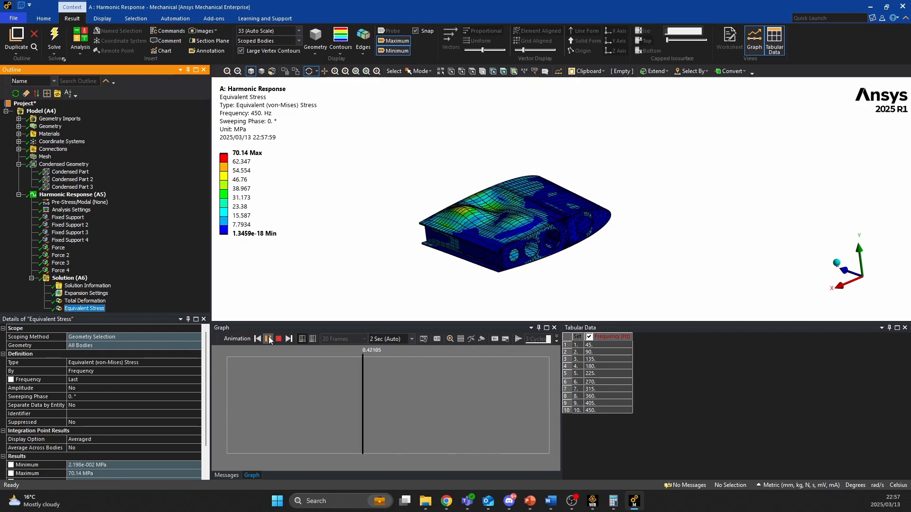
pyautogui.click(278, 339)
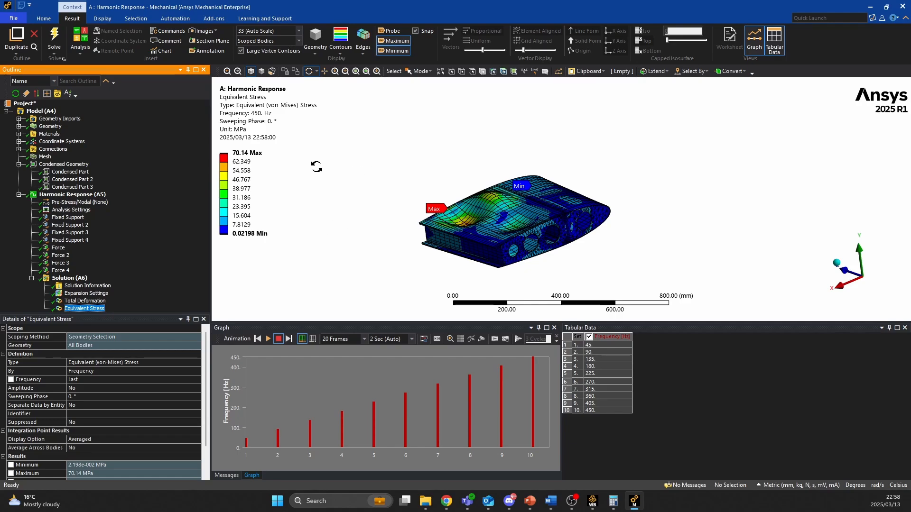
pyautogui.press('Up')
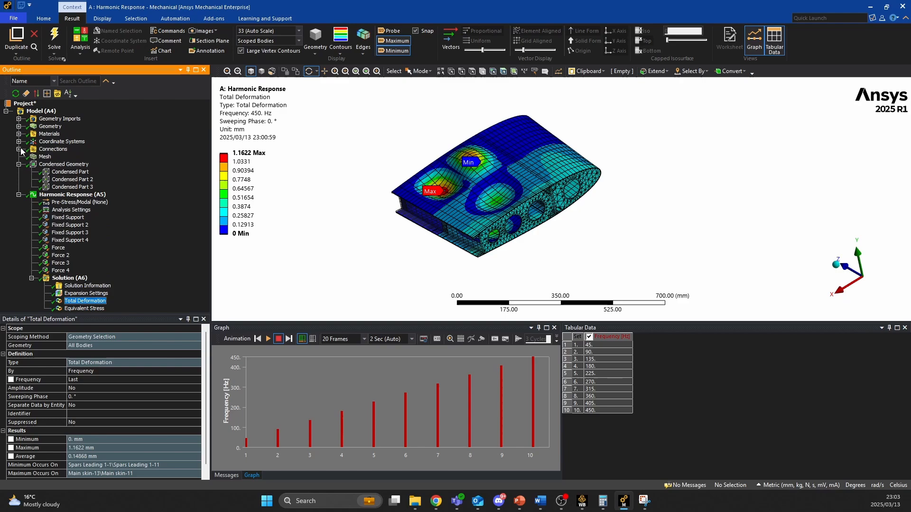
# Rename all 26 contact regions under Connections based on their definition.
pyautogui.click(18, 148)
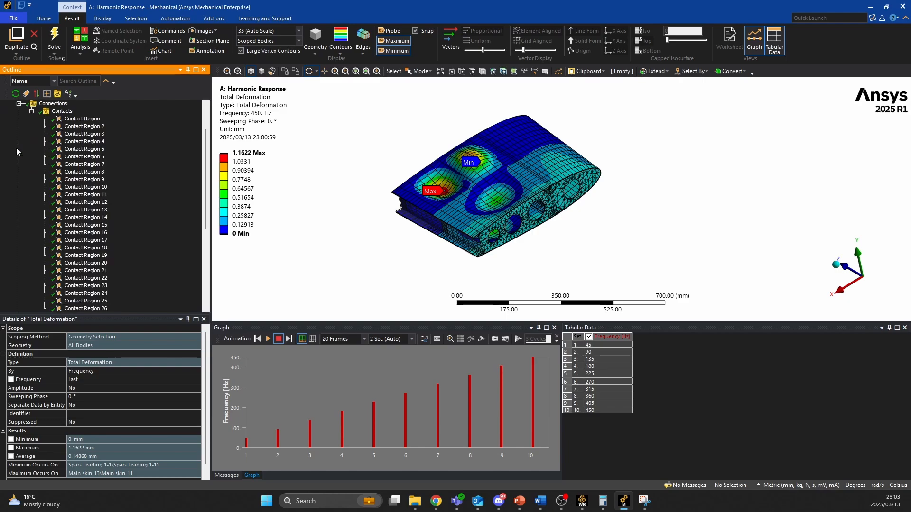
pyautogui.scroll(-5, 66, 139)
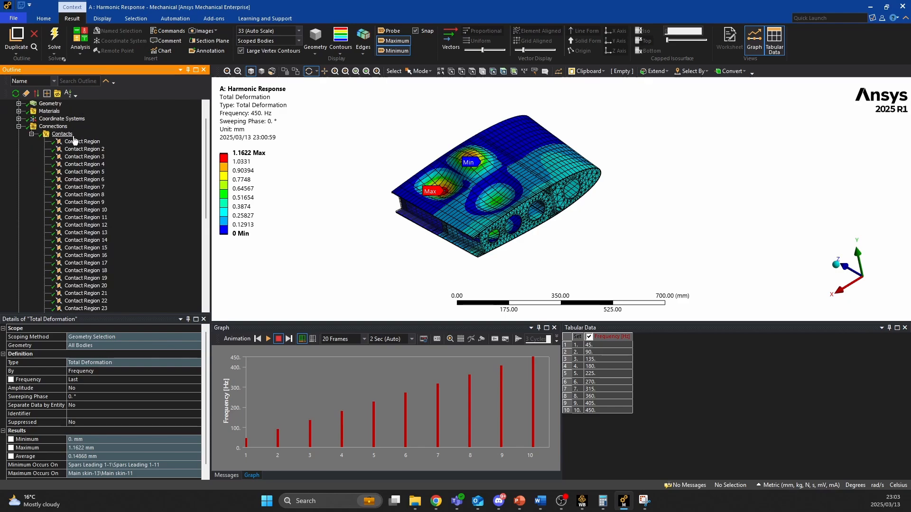
pyautogui.scroll(6, 83, 148)
pyautogui.click(81, 142)
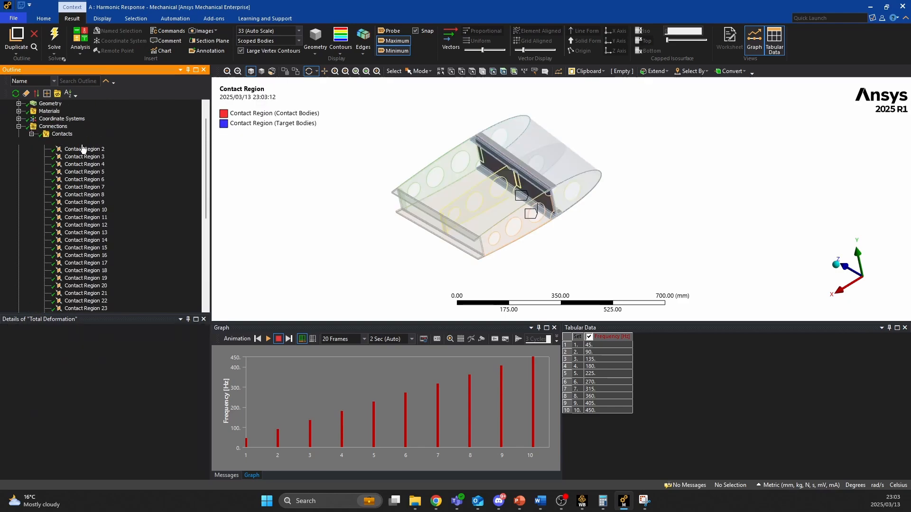
pyautogui.scroll(-5, 86, 142)
pyautogui.keyDown('shift'); pyautogui.click(93, 217); pyautogui.keyUp('shift')
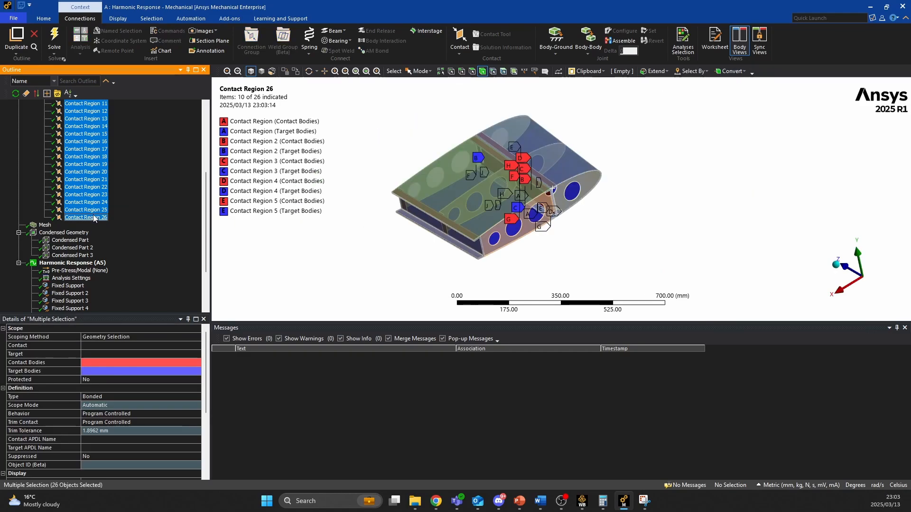
pyautogui.rightClick(90, 219)
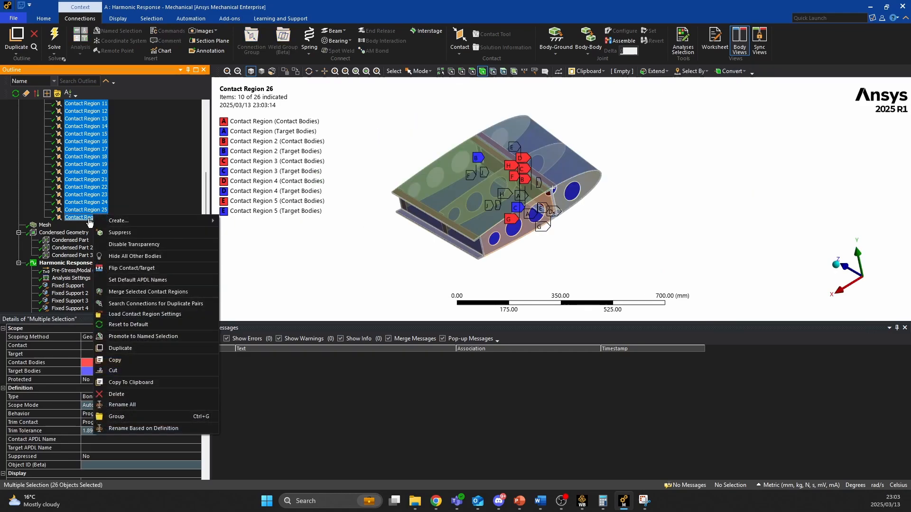
pyautogui.click(164, 428)
pyautogui.scroll(5, 145, 289)
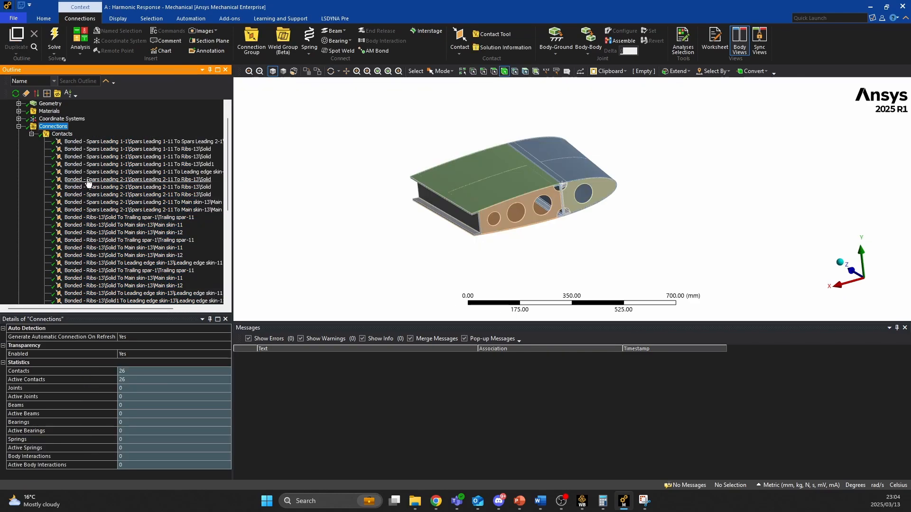
# Inspect a bonded contact between leading spar 1 and a rib, then the trailing spar condensed part's interfaces and number of master nodes.
pyautogui.click(89, 150)
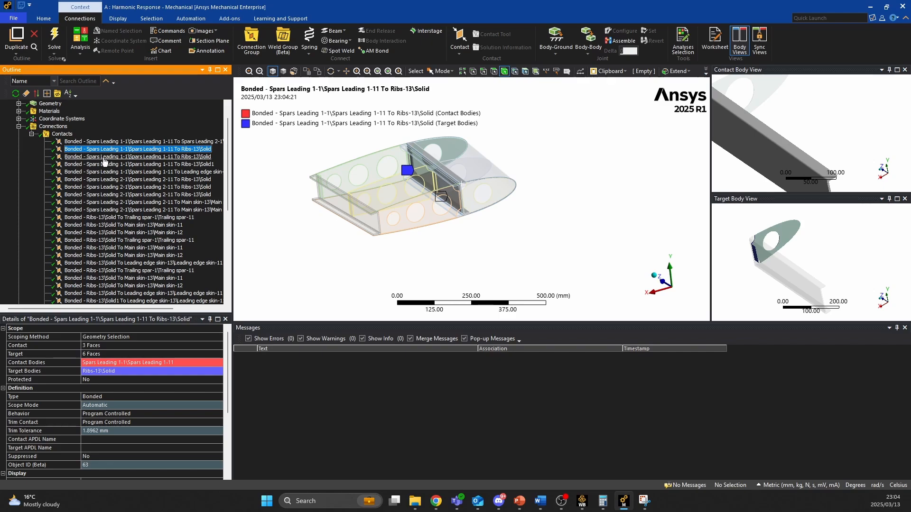
pyautogui.scroll(-5, 104, 159)
pyautogui.click(76, 241)
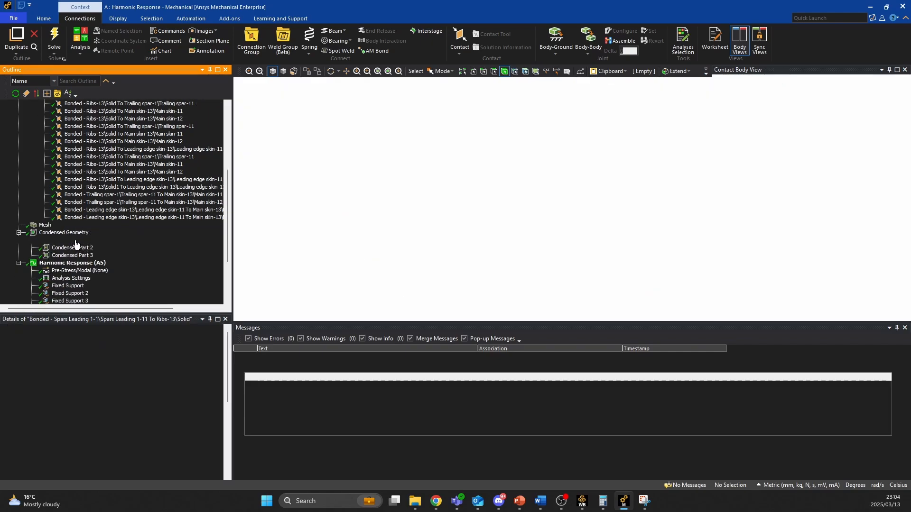
pyautogui.scroll(-4, 114, 383)
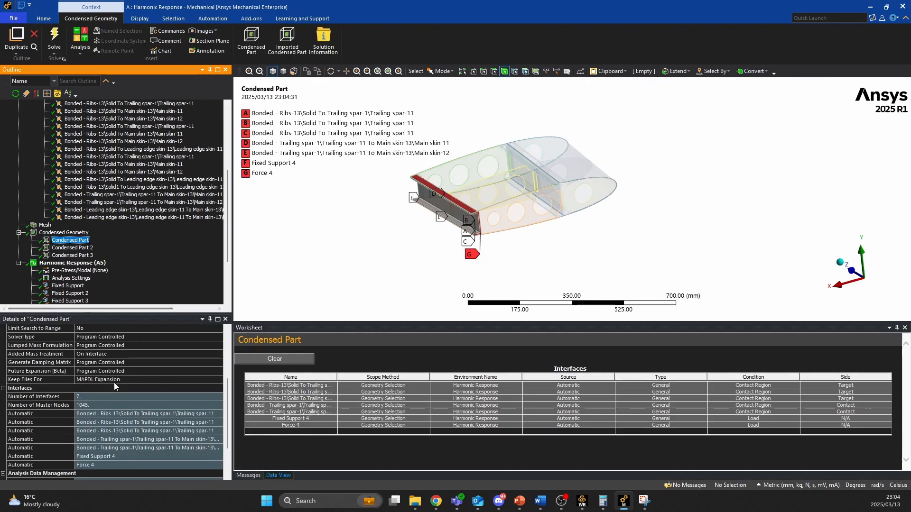
pyautogui.scroll(-1, 114, 386)
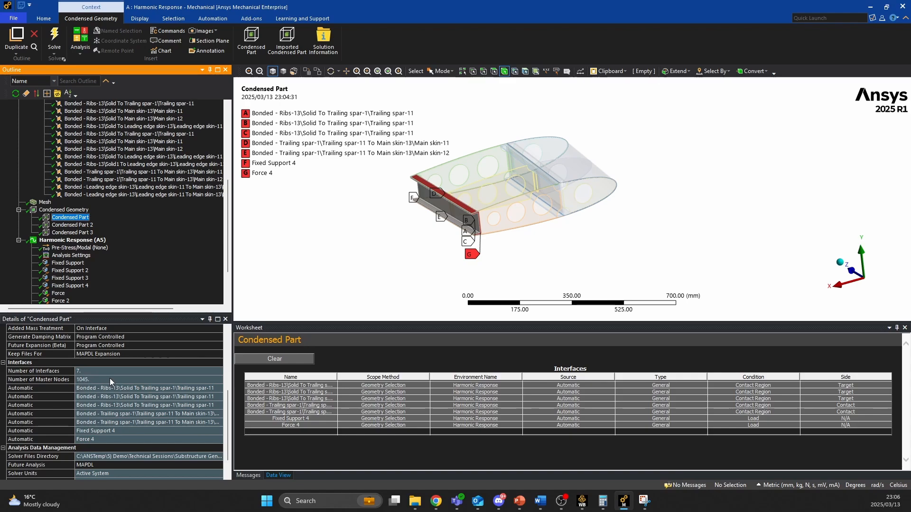
# Rescope the contact side of the bonded contact between the two leading spars to only the large web face of Spars Leading 1-1.
pyautogui.scroll(1, 110, 378)
pyautogui.scroll(7, 99, 187)
pyautogui.click(99, 164)
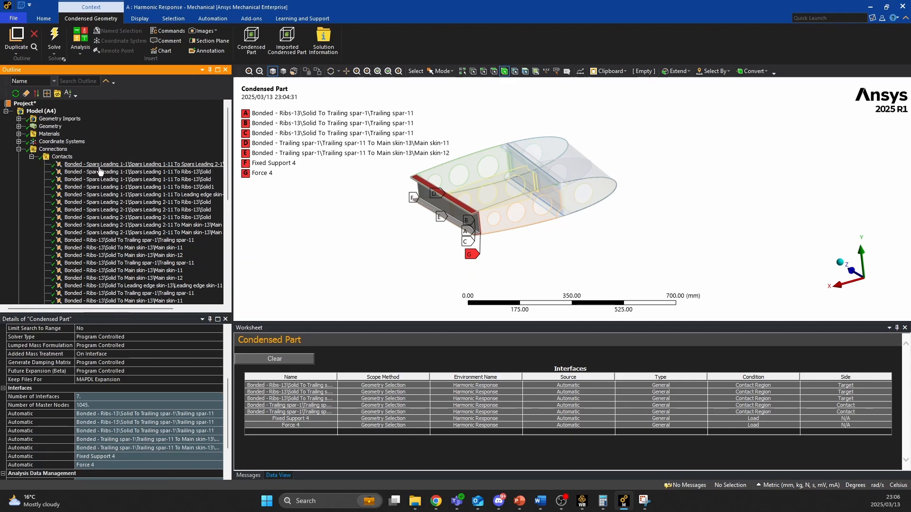
pyautogui.scroll(4, 453, 169)
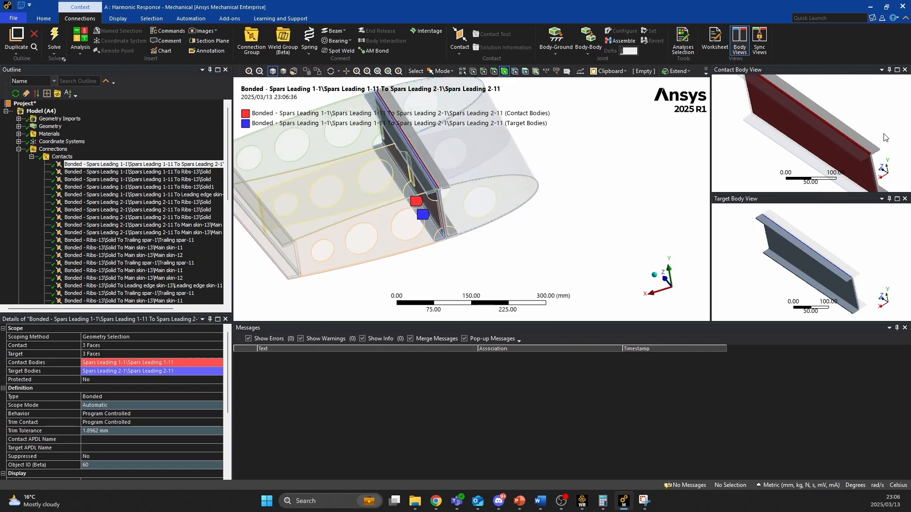
pyautogui.scroll(2, 856, 142)
pyautogui.scroll(-1, 860, 138)
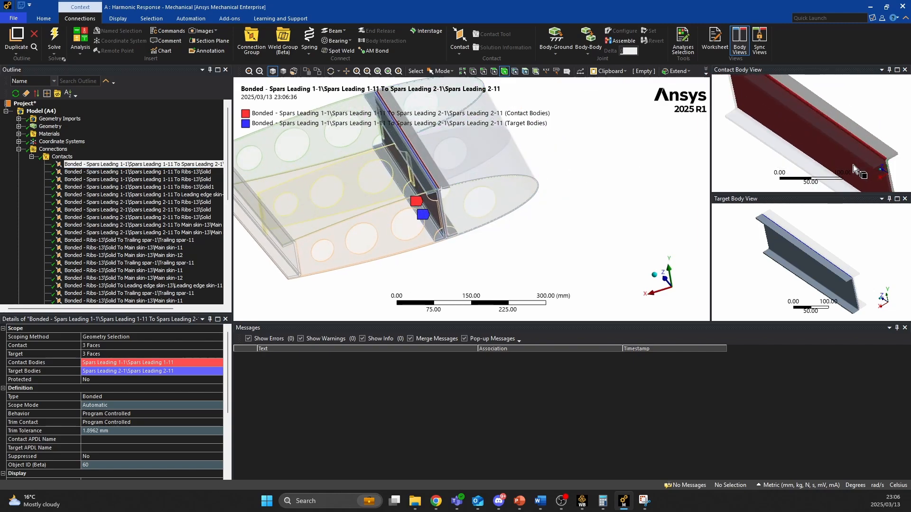
pyautogui.click(852, 164)
pyautogui.click(494, 72)
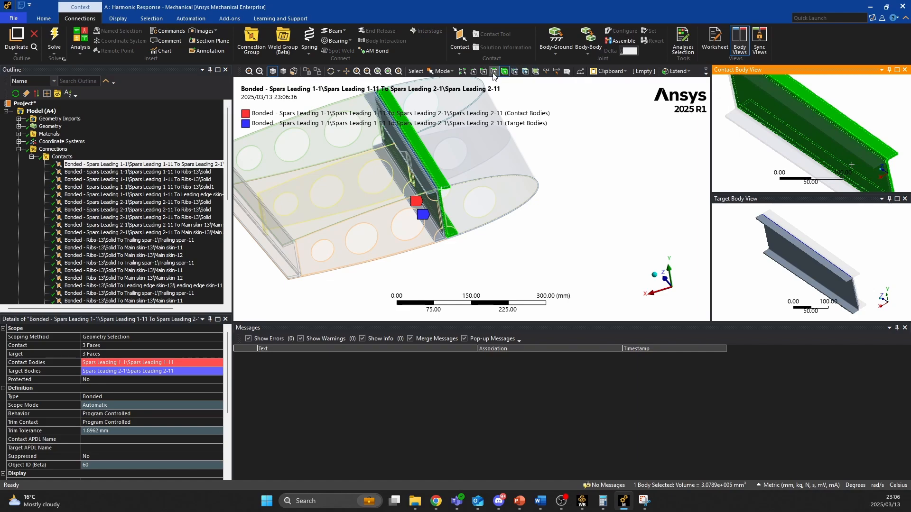
pyautogui.click(806, 141)
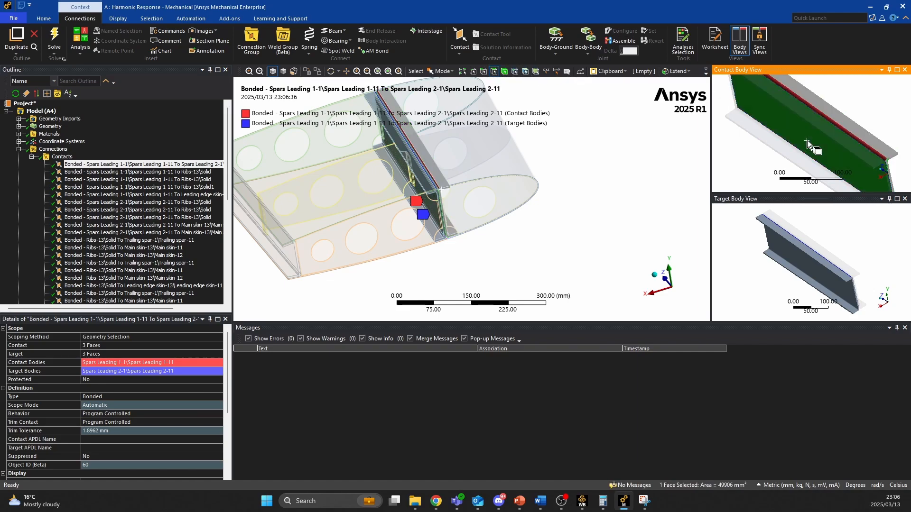
pyautogui.click(94, 345)
pyautogui.click(92, 345)
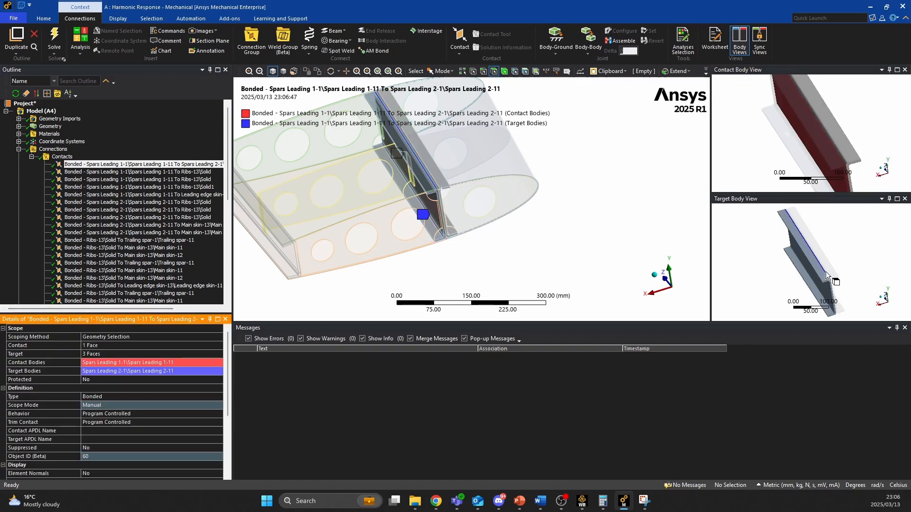
# Rescope the target side of the same spar-to-spar contact to only the large web face of Spars Leading 2-1.
pyautogui.moveTo(832, 279); pyautogui.dragTo(768, 270, button='middle')
pyautogui.click(853, 284)
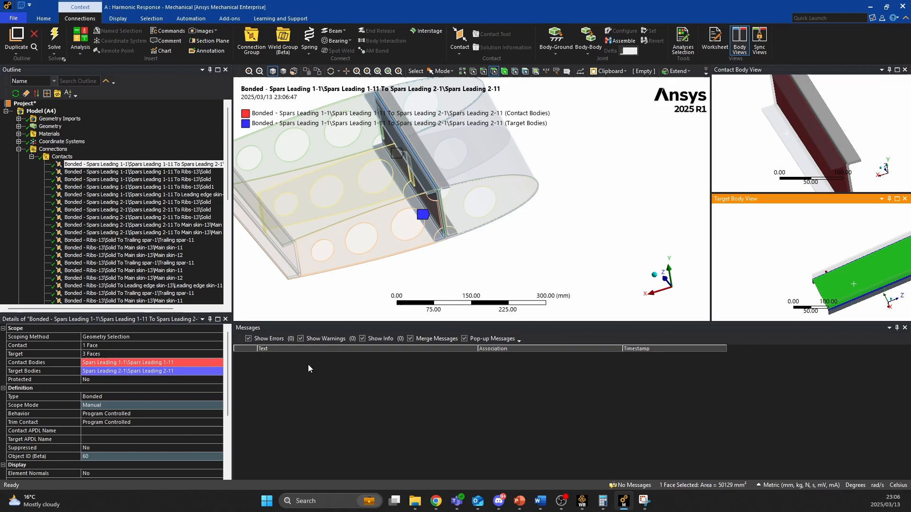
pyautogui.click(91, 354)
pyautogui.click(90, 354)
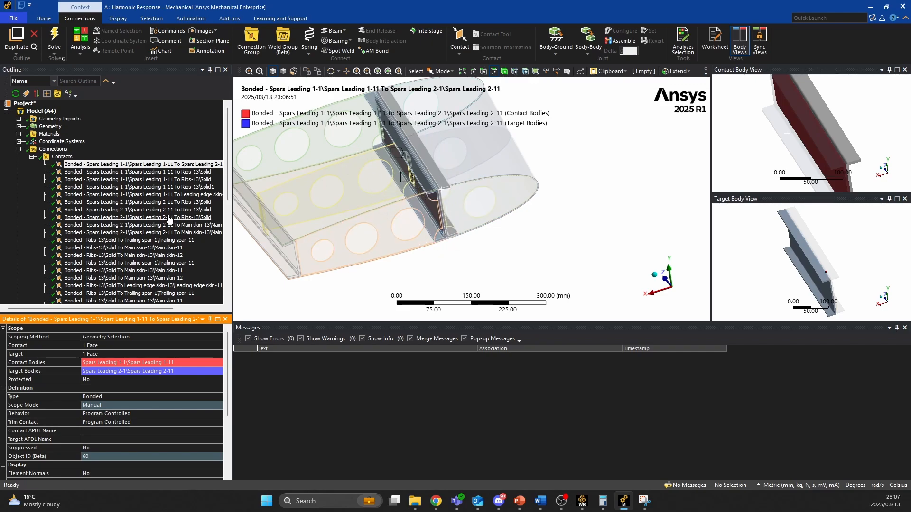
pyautogui.click(130, 173)
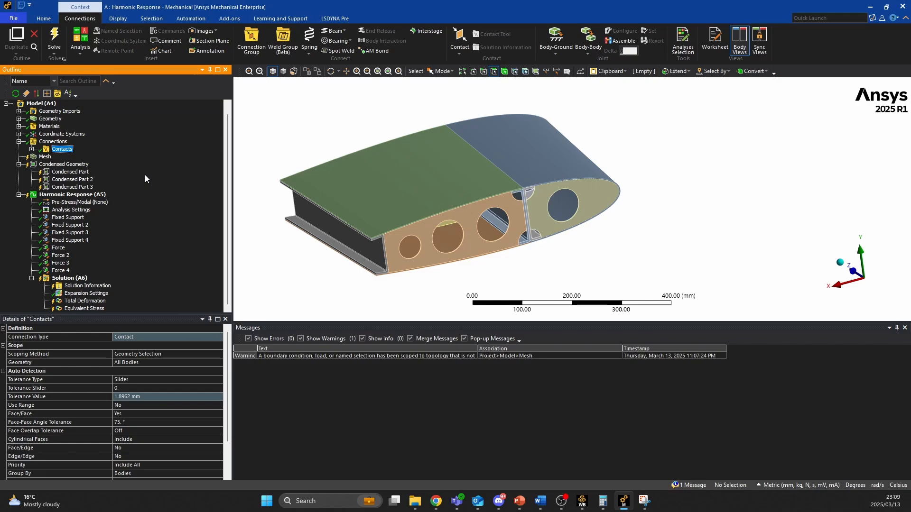
# Regenerate all condensed parts under Condensed Geometry with the revised contact scoping.
pyautogui.click(76, 165)
pyautogui.rightClick(119, 173)
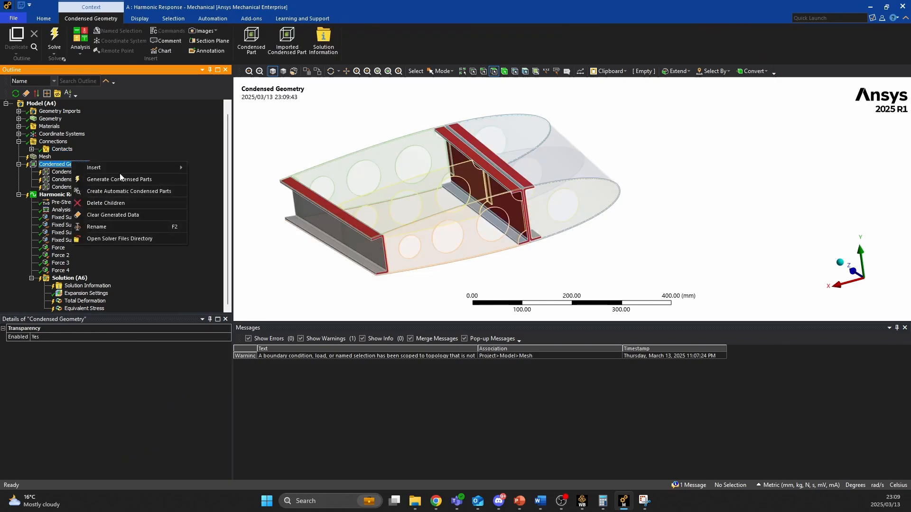
pyautogui.click(119, 178)
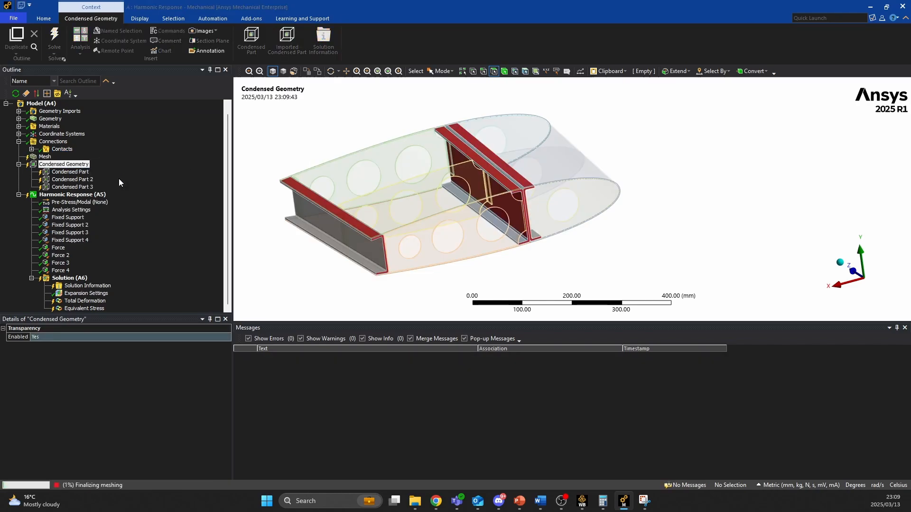
# Check the number of master nodes in the interface details of the trailing spar's regenerated condensed part.
pyautogui.click(70, 180)
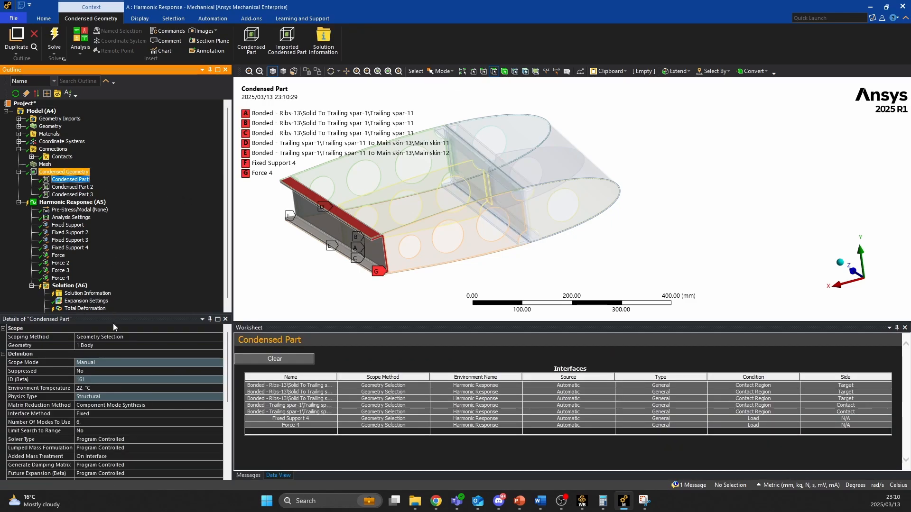
pyautogui.scroll(-5, 116, 366)
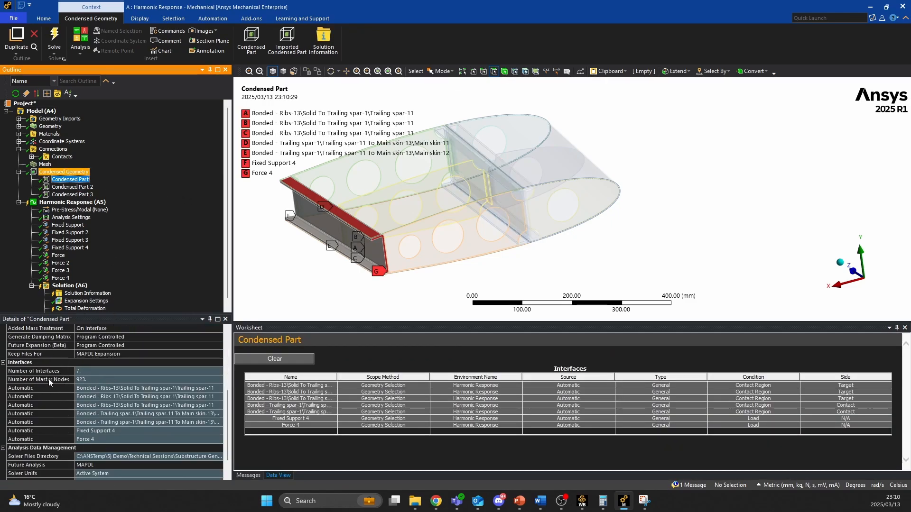
pyautogui.click(32, 381)
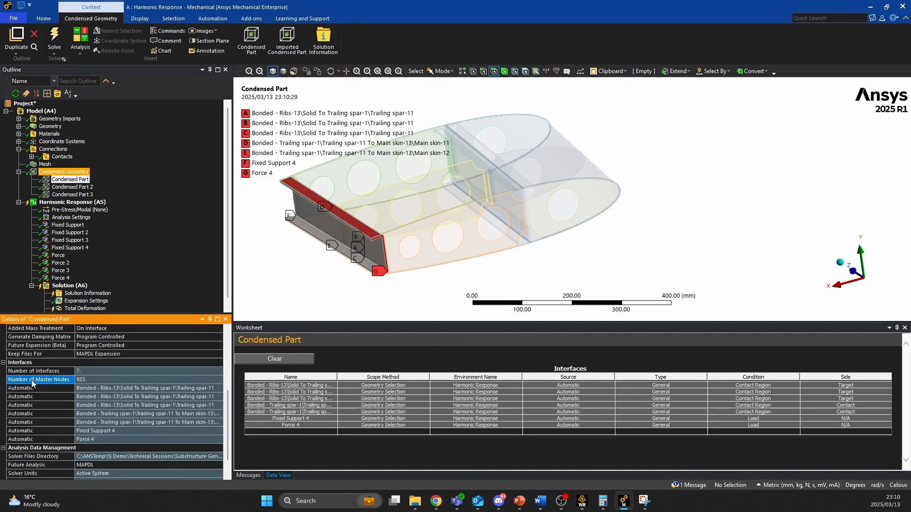
pyautogui.click(95, 378)
pyautogui.click(91, 379)
pyautogui.click(180, 221)
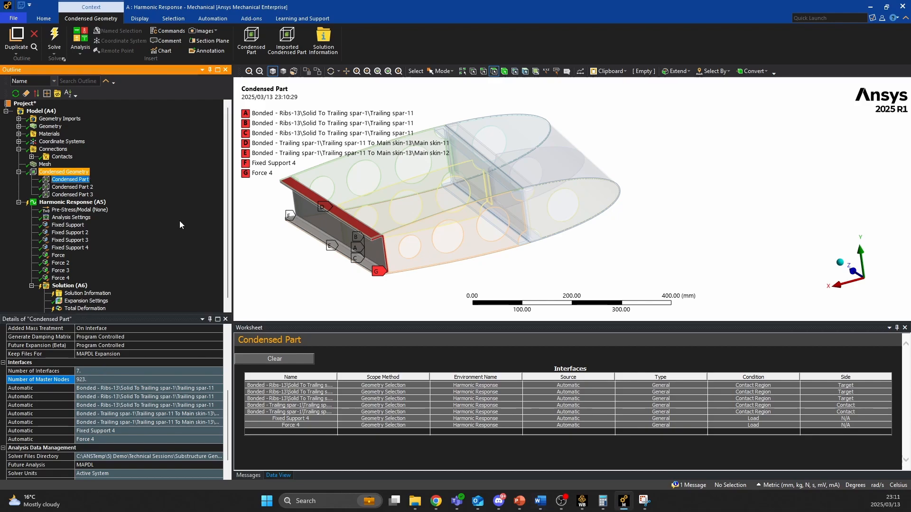